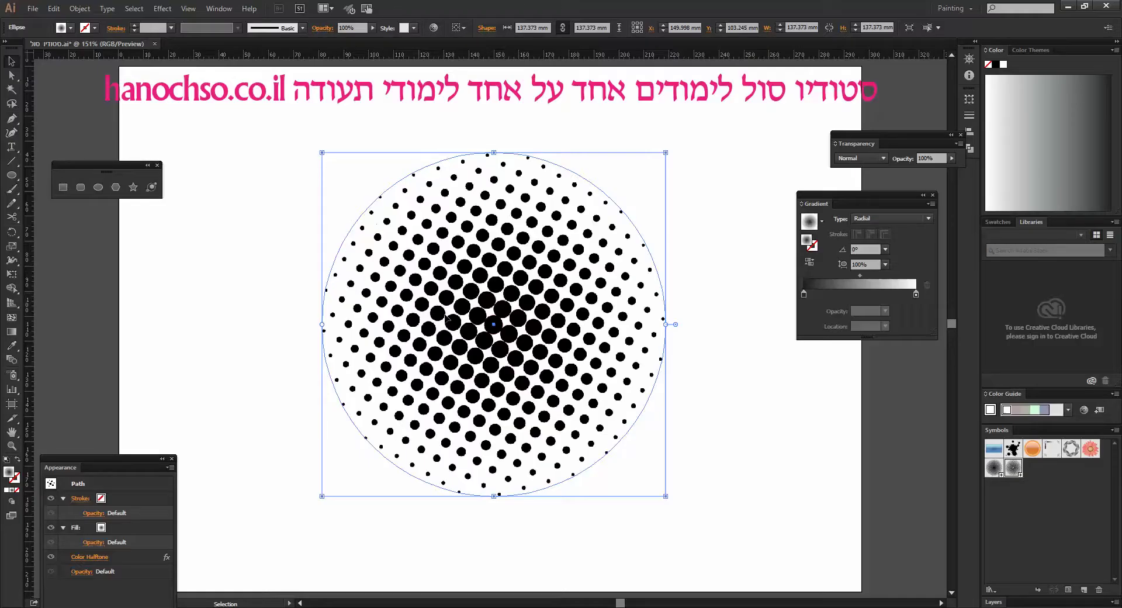
# Move the halftone dot circle to the artboard's left edge, partly off the artboard
pyautogui.moveTo(482, 349); pyautogui.dragTo(212, 350)
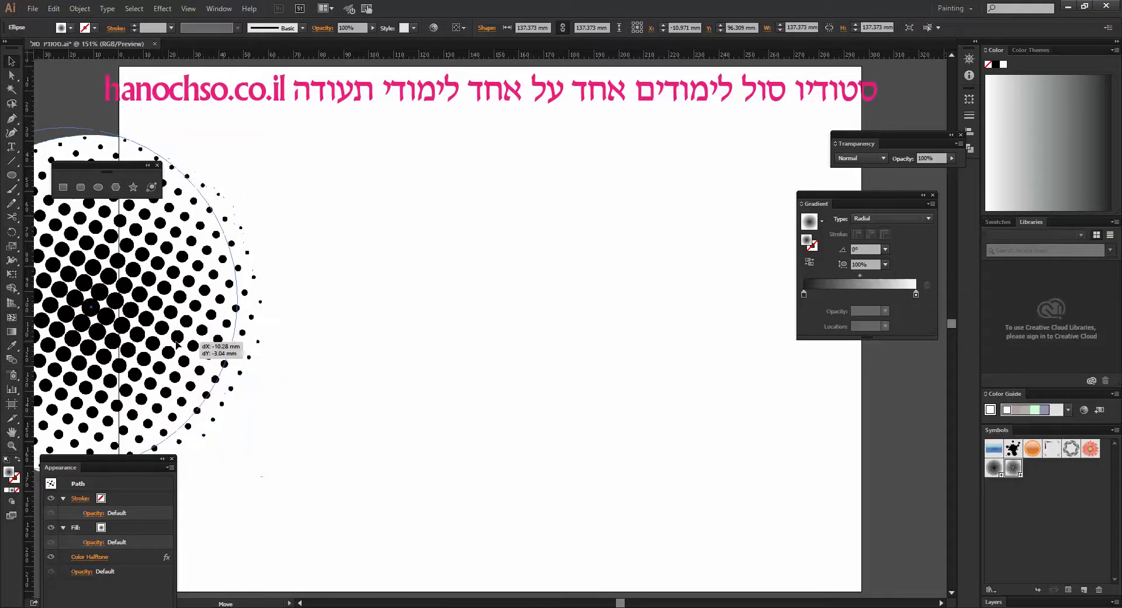
pyautogui.moveTo(212, 351); pyautogui.dragTo(162, 362)
pyautogui.click(98, 187)
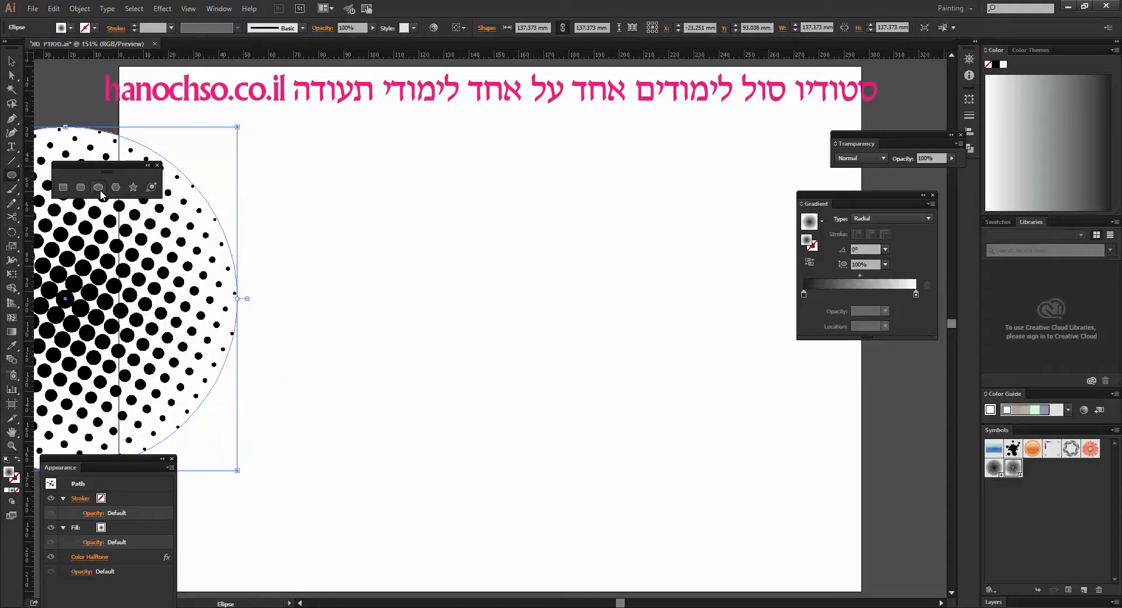
# Draw a large radial-gradient circle and nudge it slightly left in the artboard's middle
pyautogui.moveTo(342, 127); pyautogui.dragTo(741, 526)
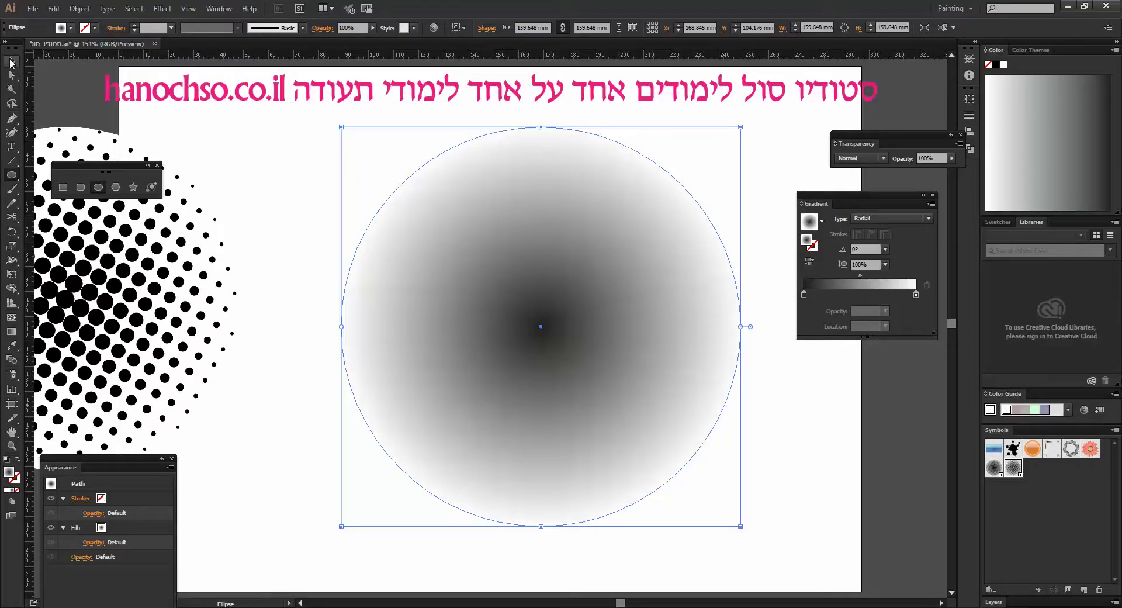
pyautogui.click(12, 61)
pyautogui.moveTo(519, 269); pyautogui.dragTo(488, 270)
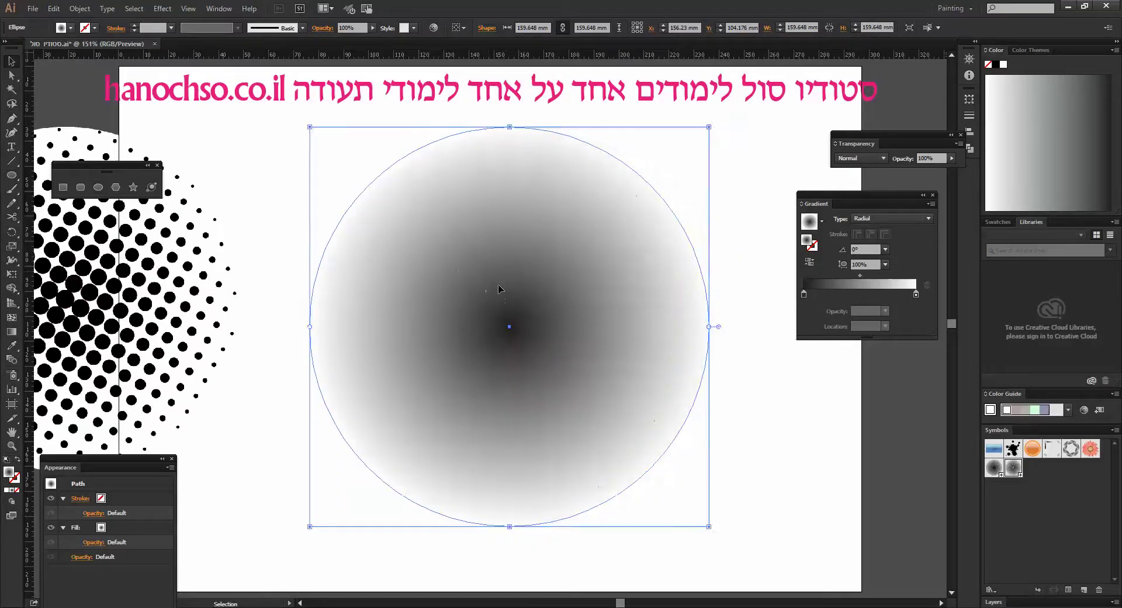
pyautogui.click(158, 9)
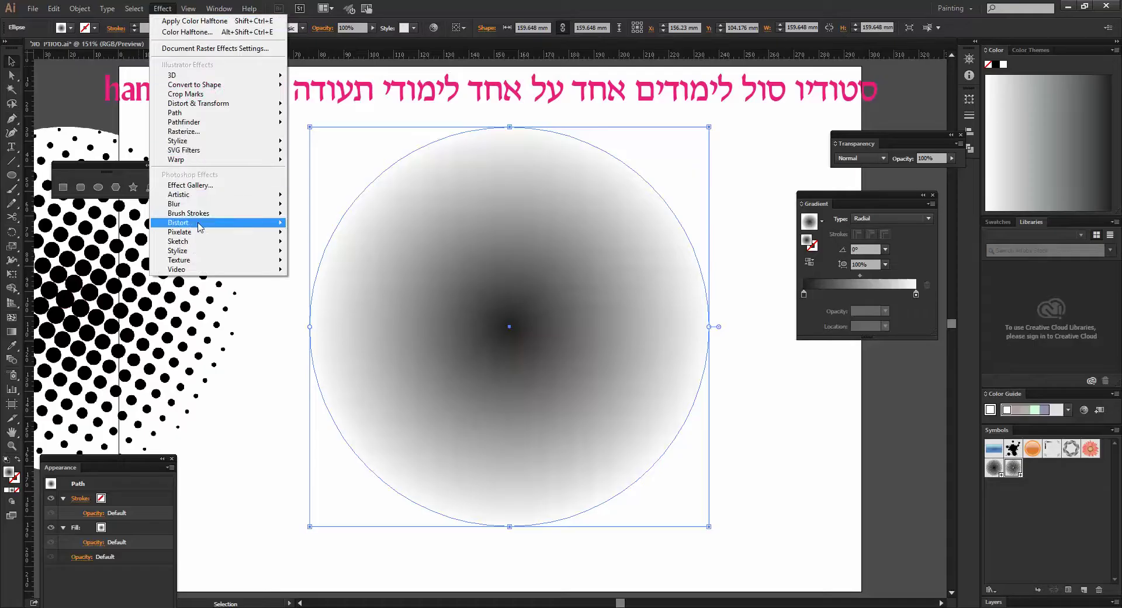
pyautogui.moveTo(184, 231)
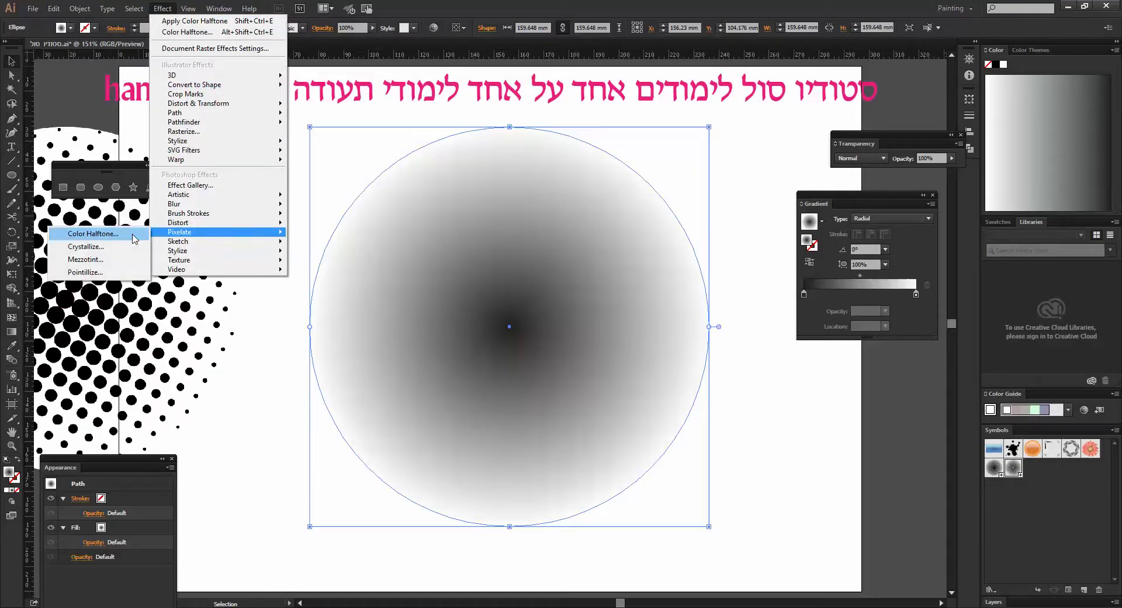
# Apply Color Halftone to the gradient circle with a Max. Radius of 6
pyautogui.click(93, 234)
pyautogui.write('60')
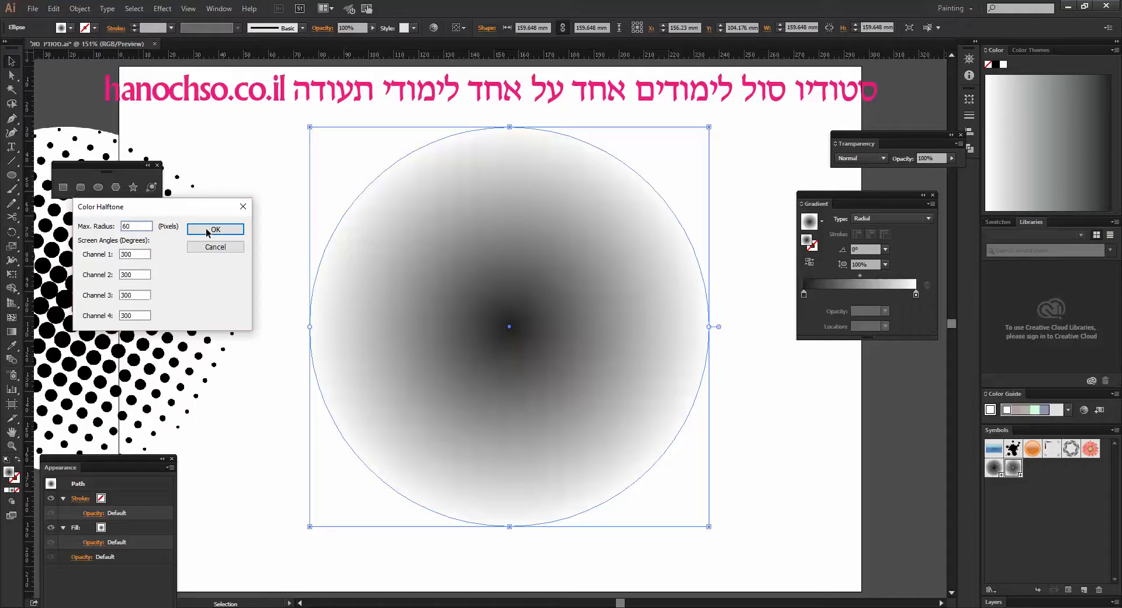
pyautogui.click(205, 229)
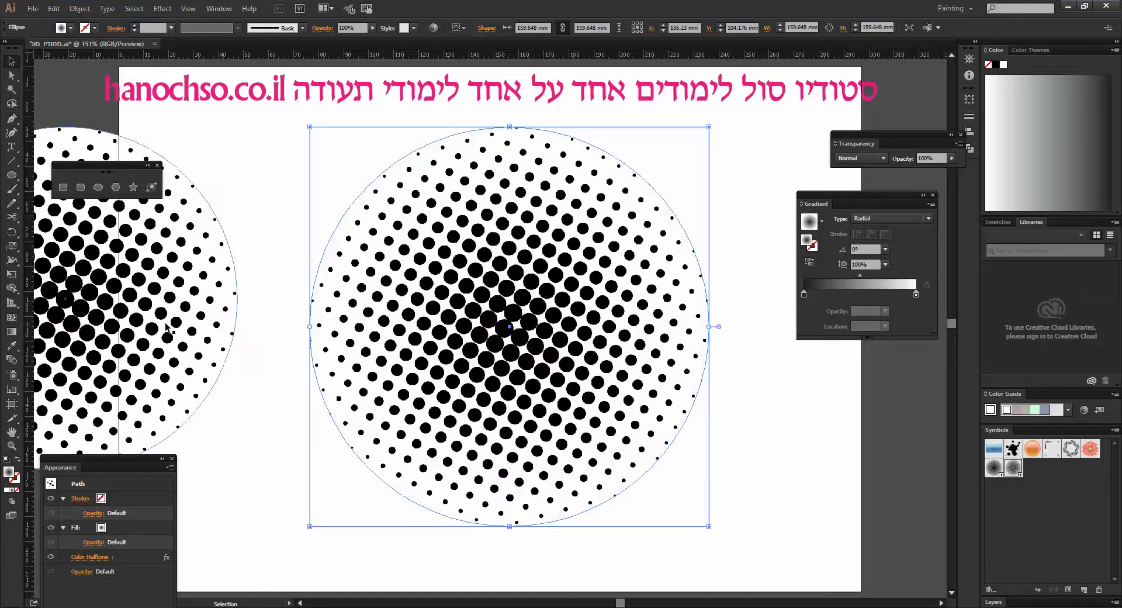
pyautogui.click(199, 256)
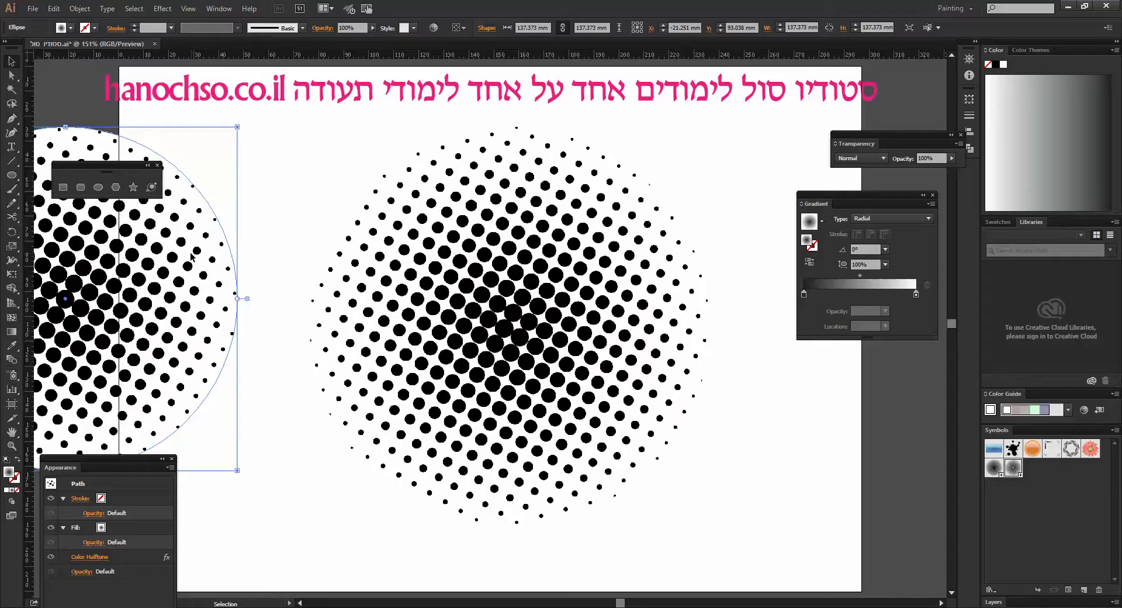
# Delete the old halftone circle and expand the new halftone circle's appearance
pyautogui.press('Delete')
pyautogui.click(430, 261)
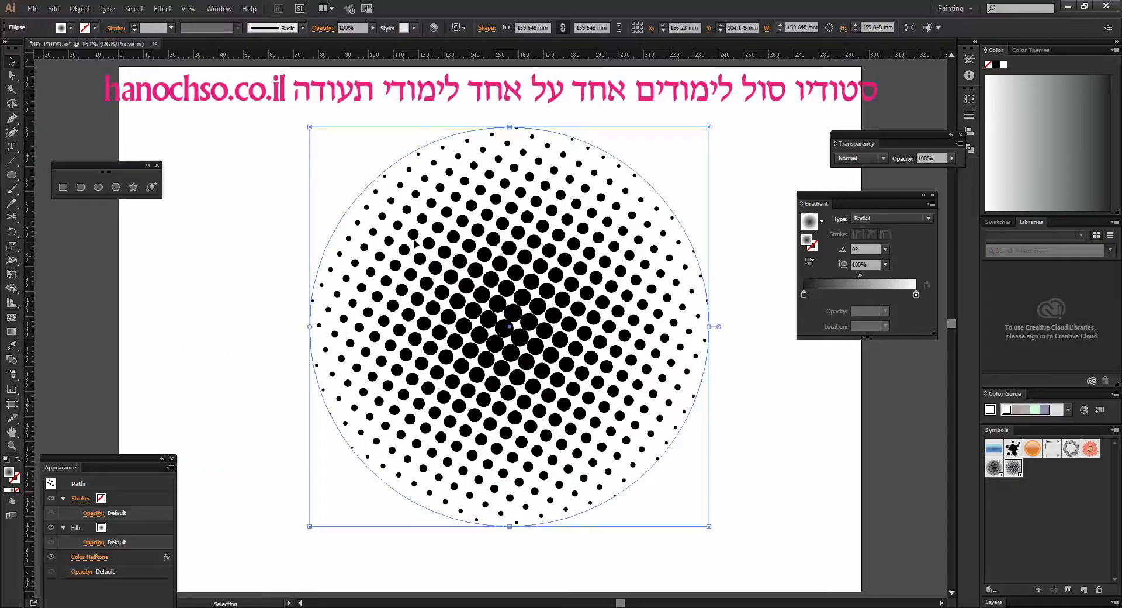
pyautogui.click(79, 8)
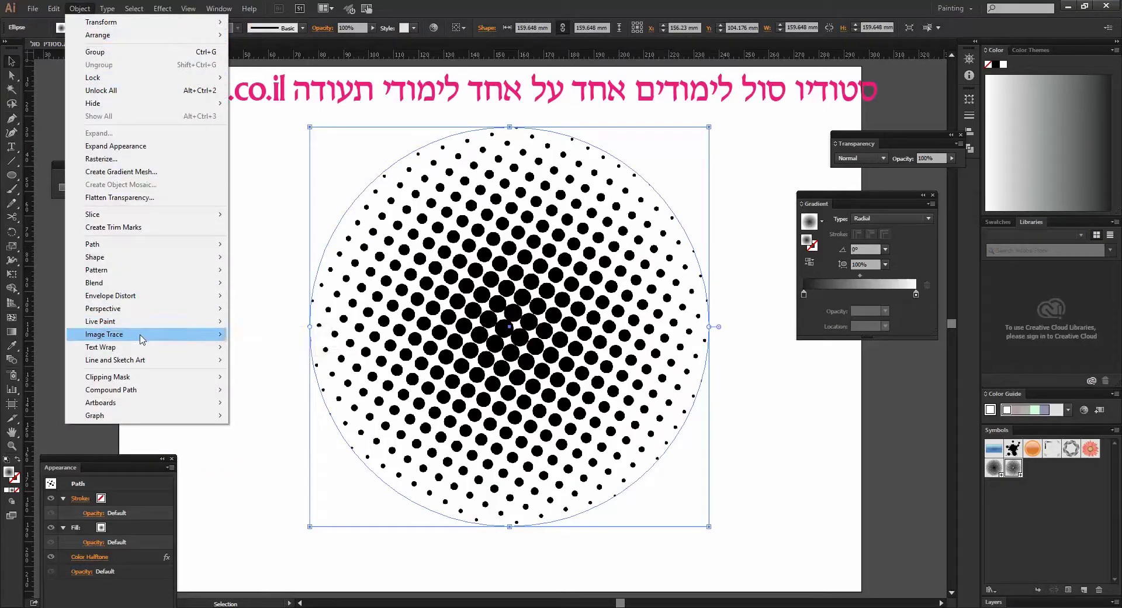
pyautogui.moveTo(114, 334)
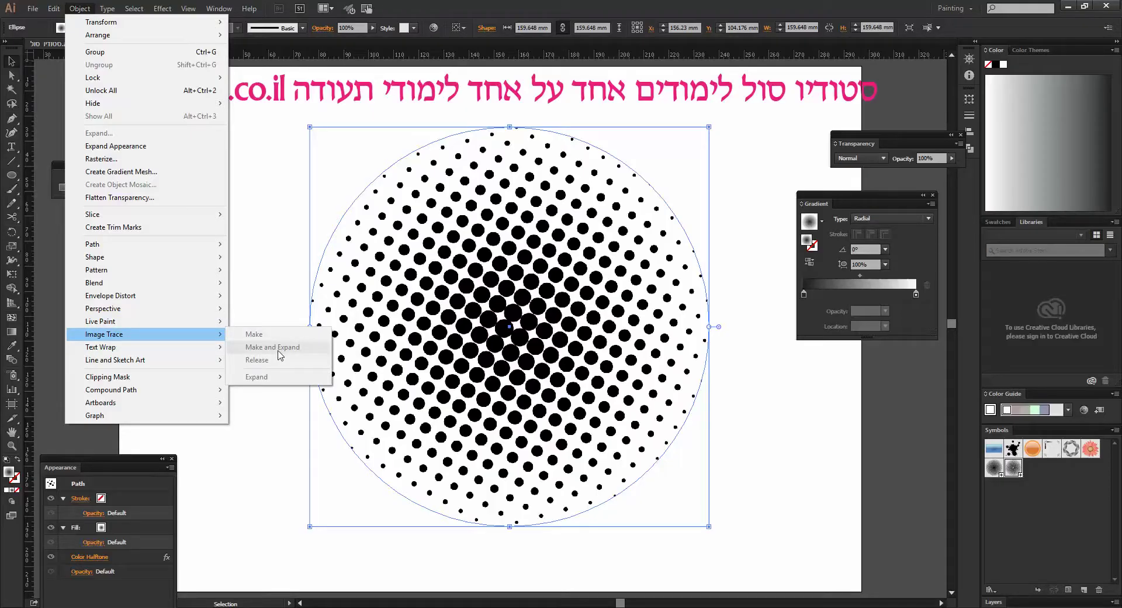
pyautogui.click(185, 147)
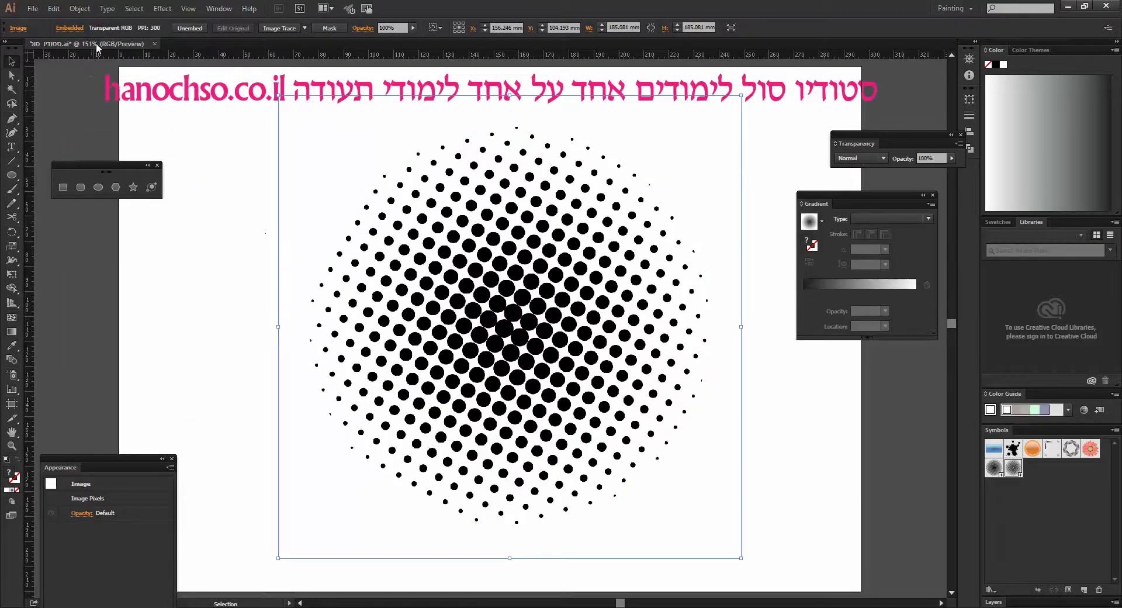
# Run Image Trace Make and Expand on the halftone image, accepting the slow-trace warning
pyautogui.click(79, 8)
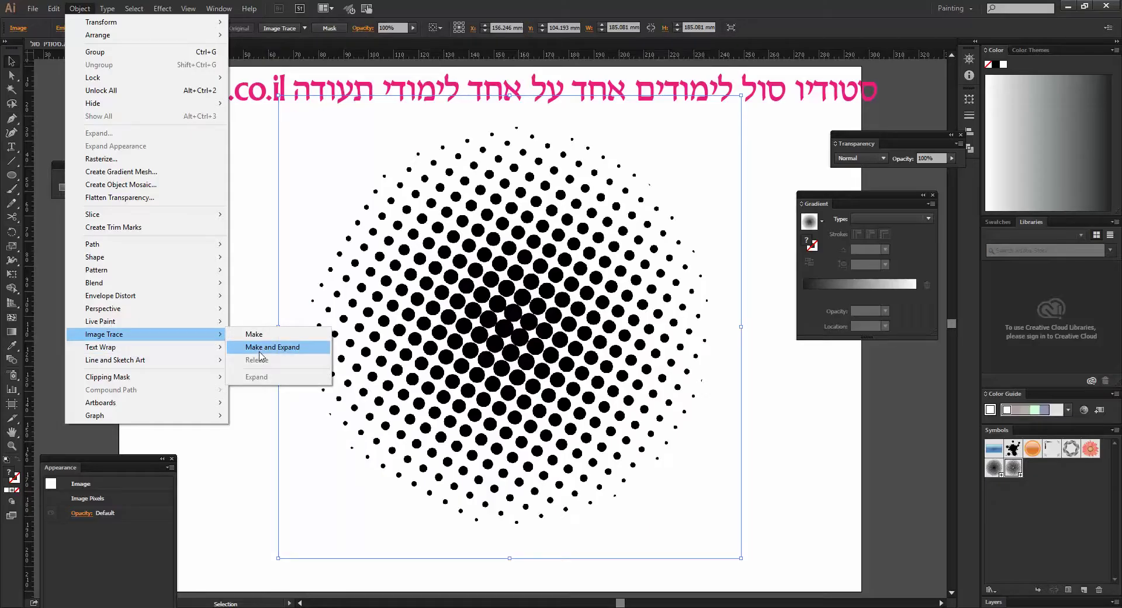
pyautogui.click(305, 28)
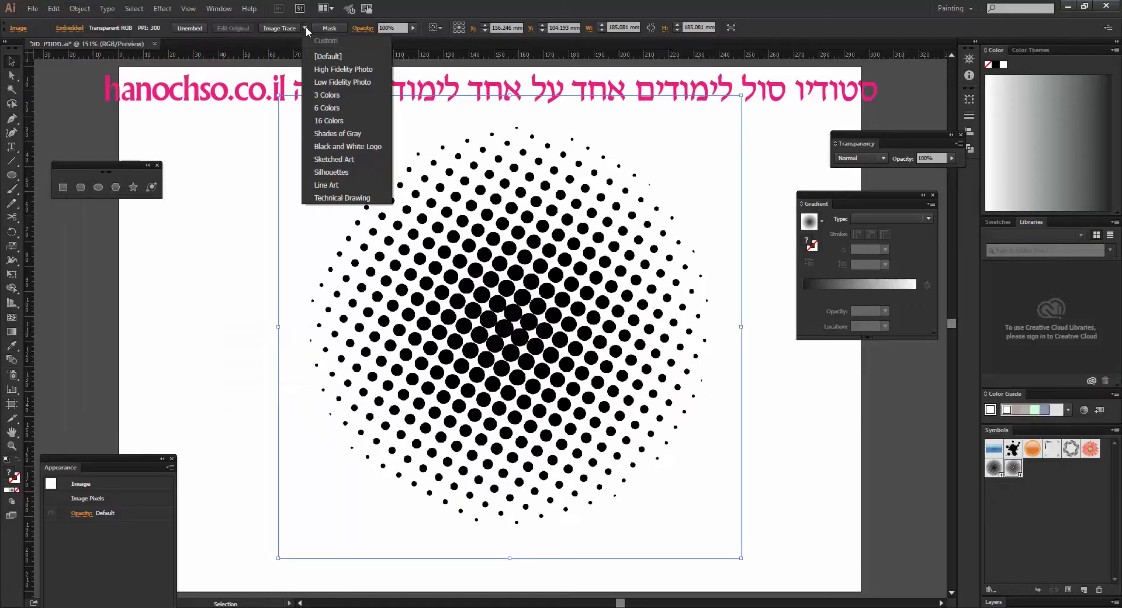
pyautogui.click(74, 7)
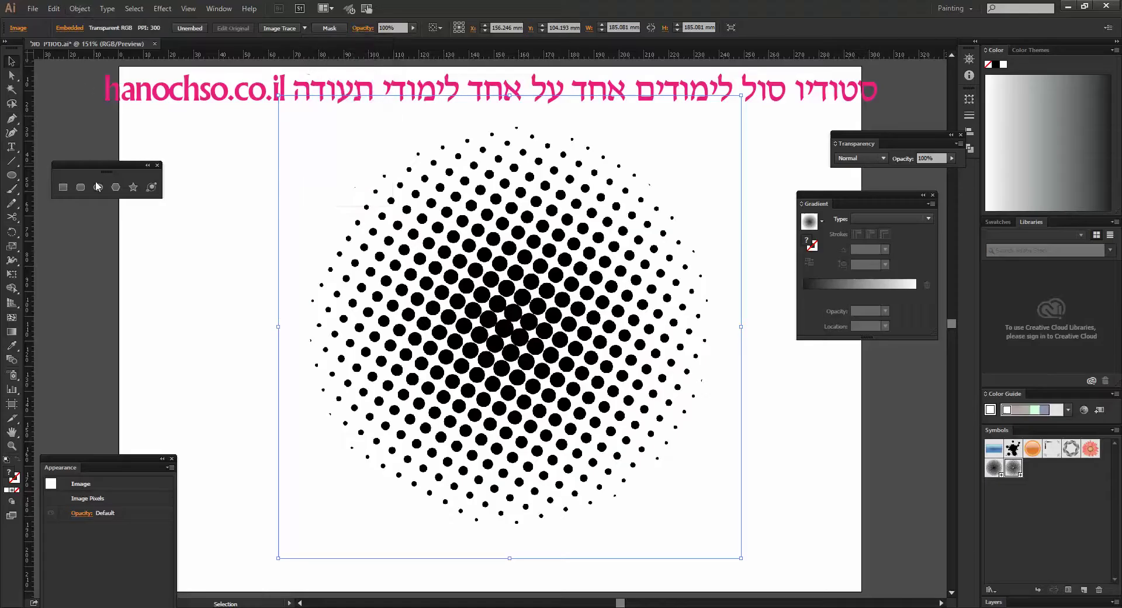
pyautogui.click(74, 7)
pyautogui.moveTo(104, 334)
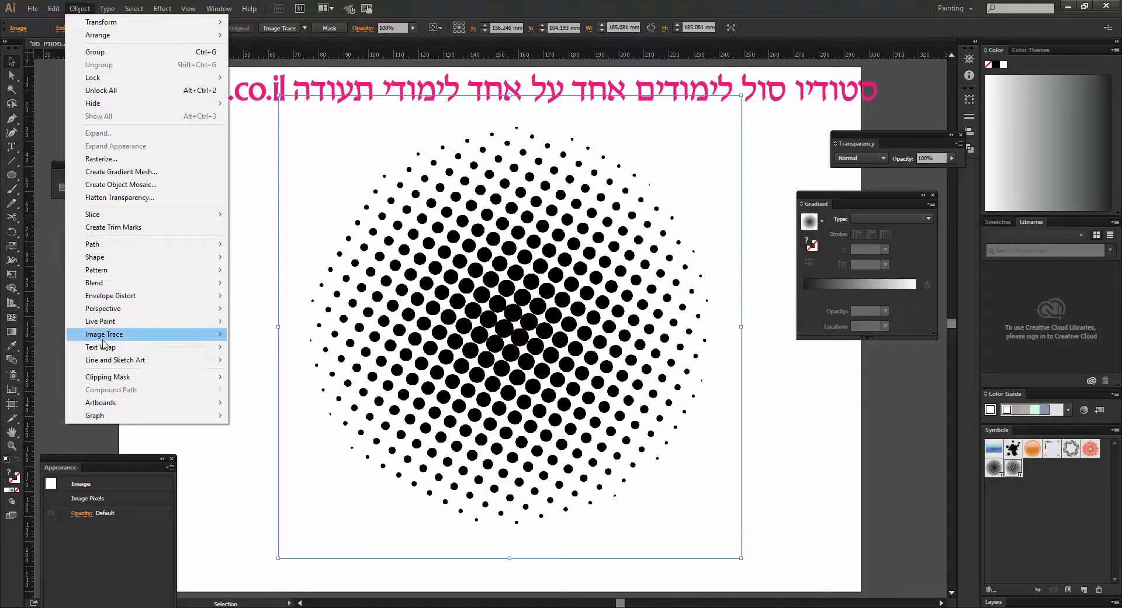
pyautogui.click(273, 347)
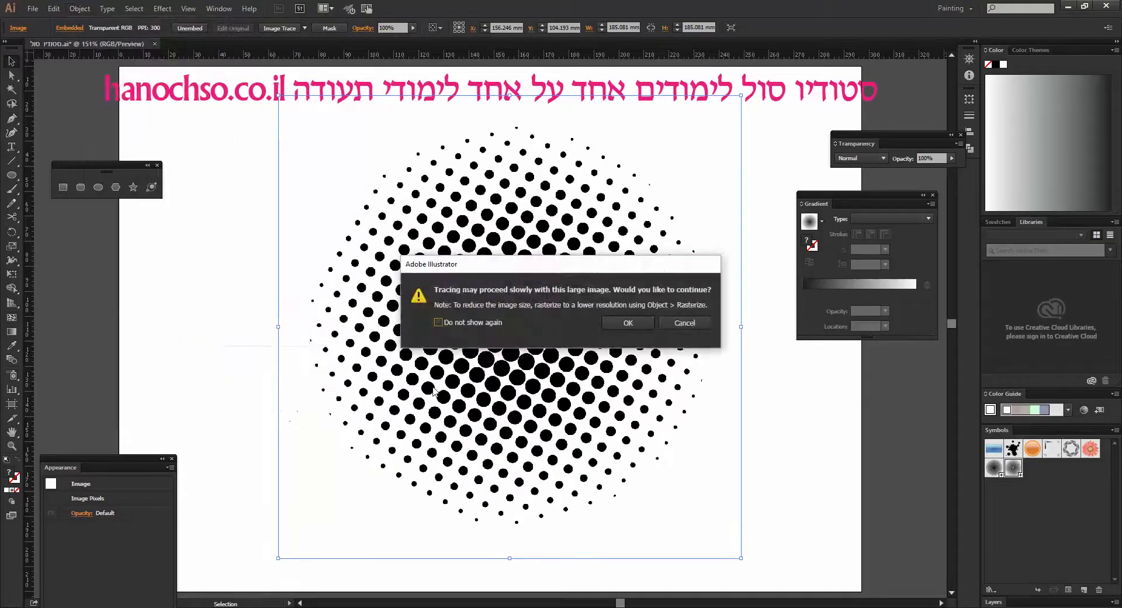
pyautogui.click(629, 322)
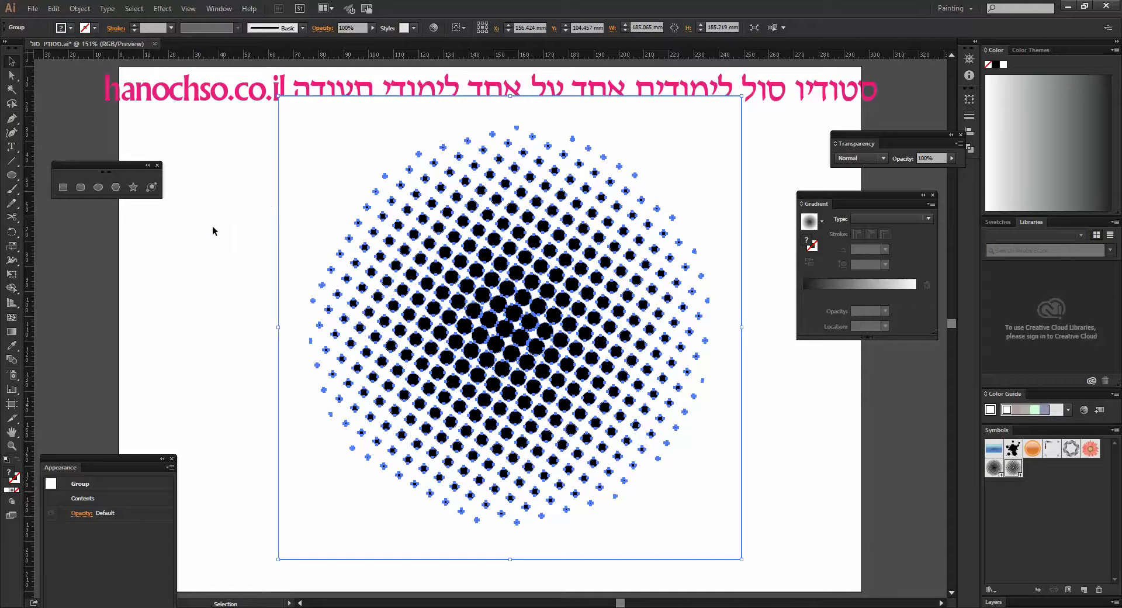
# Ungroup the traced halftone artwork into separate dot objects
pyautogui.rightClick(343, 204)
pyautogui.click(380, 268)
pyautogui.rightClick(348, 189)
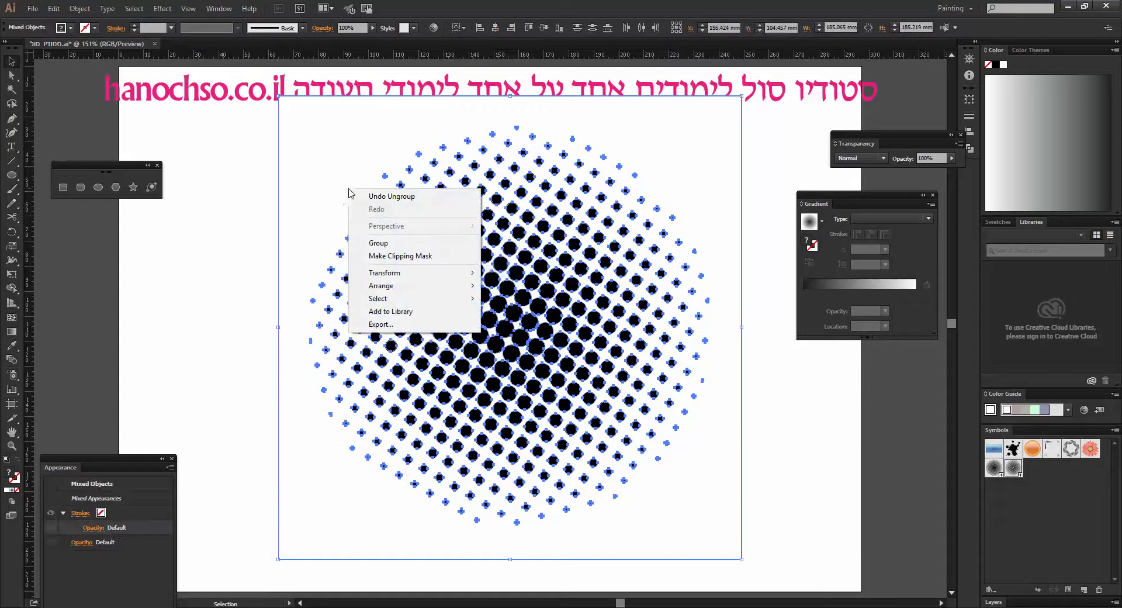
pyautogui.hotkey('ctrl', '8')
pyautogui.rightClick(334, 178)
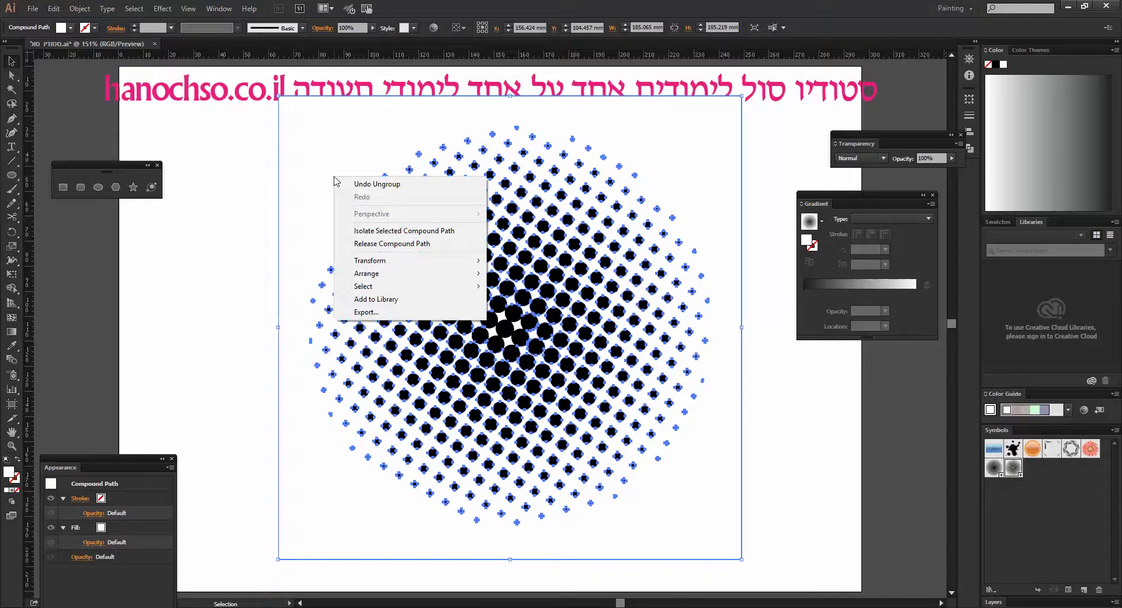
pyautogui.click(121, 114)
# Inspect the compound path of dots with Direct Selection, then deselect it
pyautogui.click(10, 76)
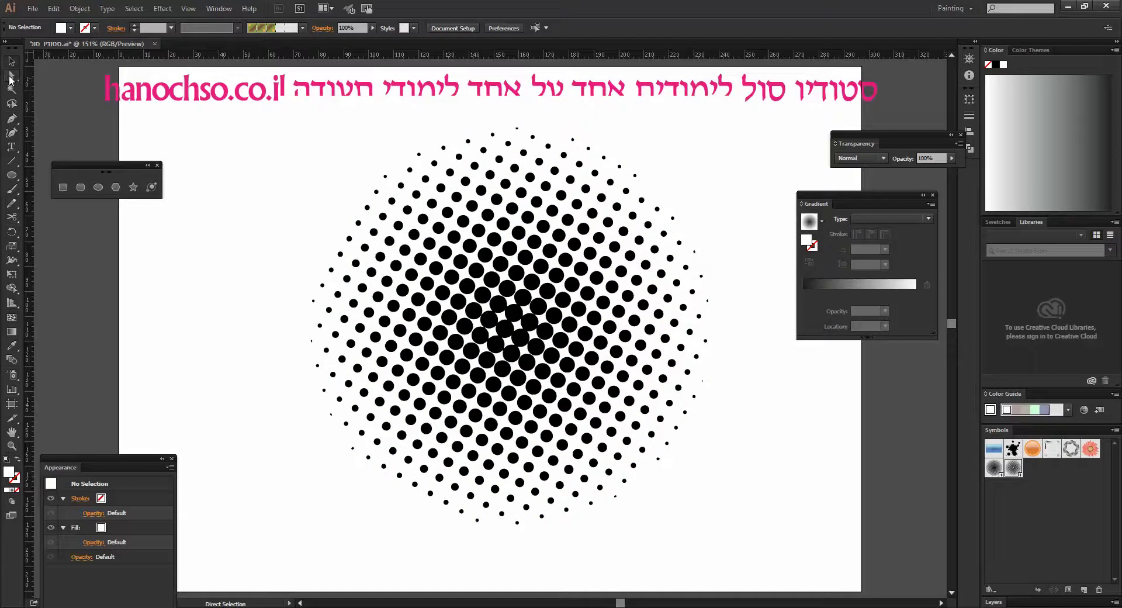
pyautogui.click(326, 180)
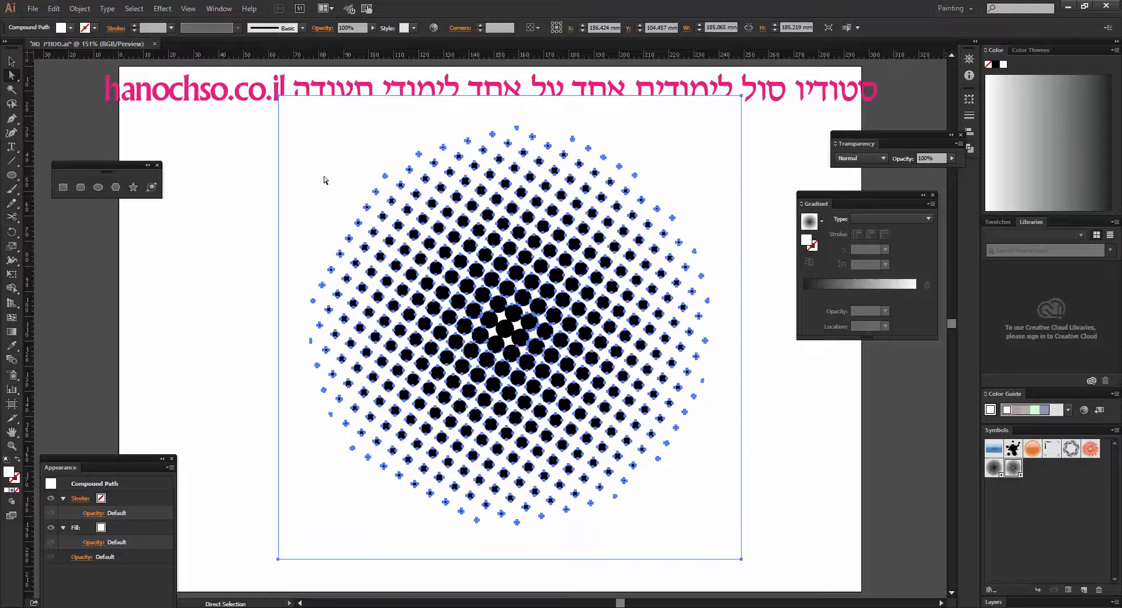
pyautogui.click(325, 180)
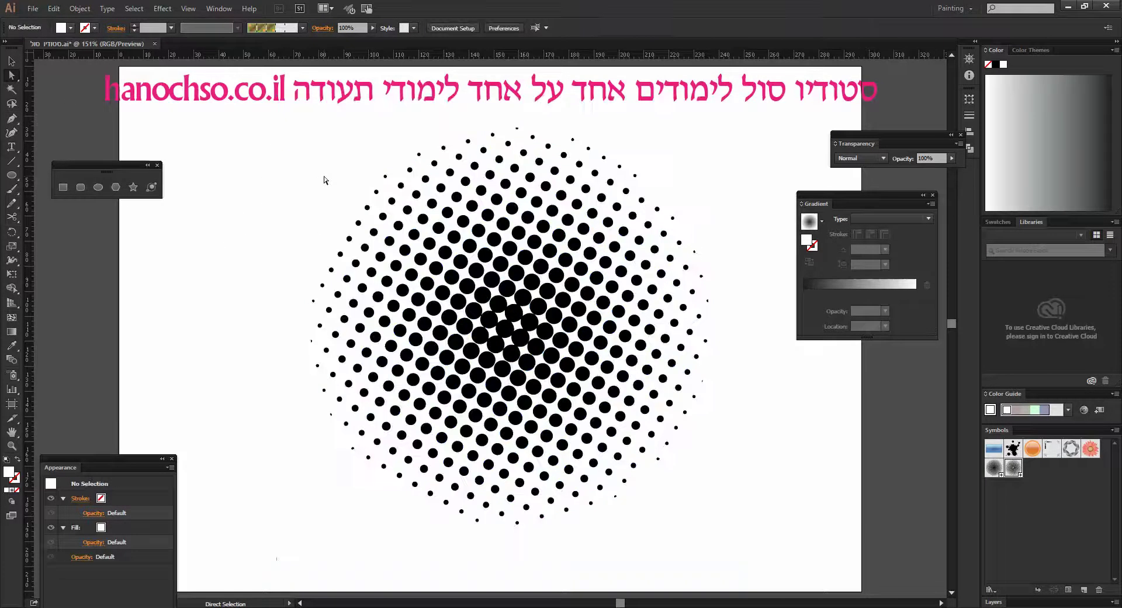
pyautogui.click(11, 61)
# Shrink the halftone dot artwork and move it to the artboard's left edge
pyautogui.moveTo(270, 111); pyautogui.dragTo(736, 543)
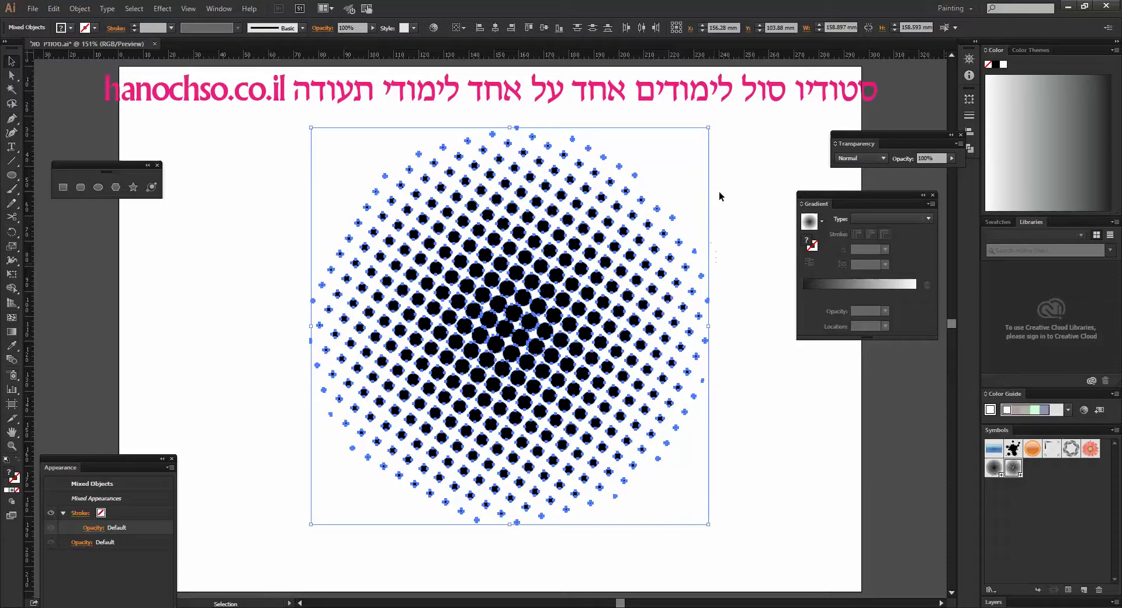
pyautogui.press('shift')
pyautogui.moveTo(712, 128); pyautogui.dragTo(627, 209)
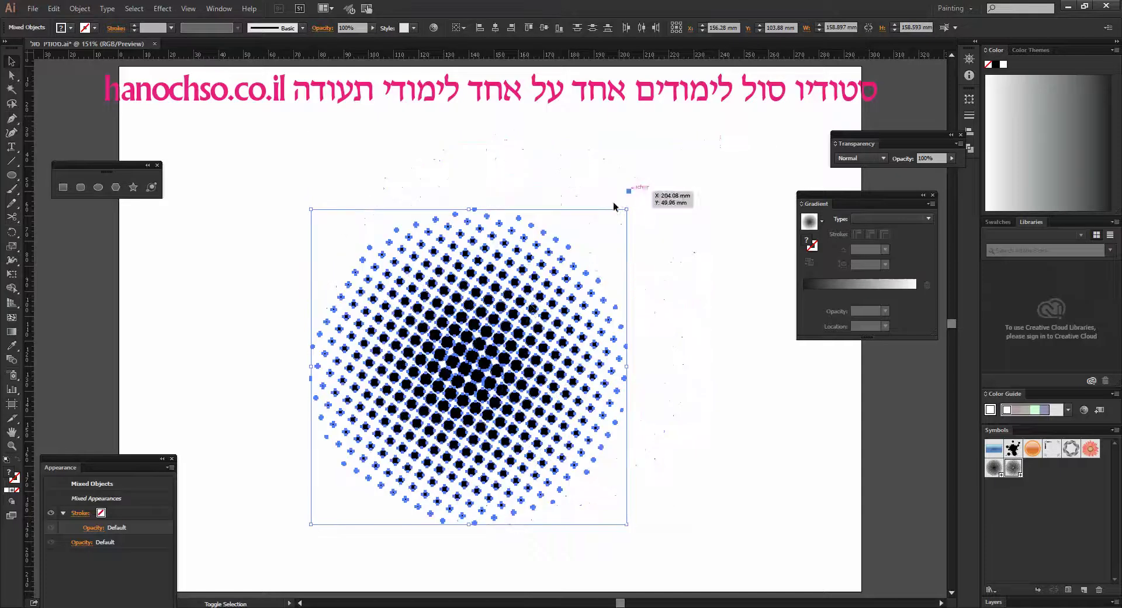
pyautogui.moveTo(475, 373); pyautogui.dragTo(212, 308)
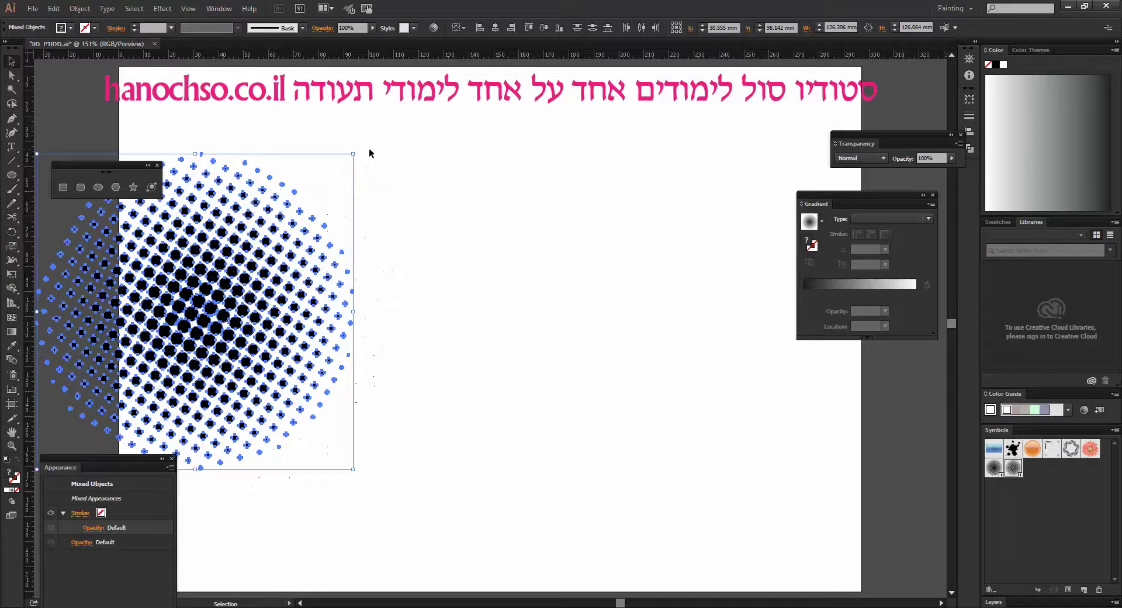
pyautogui.moveTo(353, 154); pyautogui.dragTo(324, 182)
pyautogui.moveTo(227, 388); pyautogui.dragTo(169, 367)
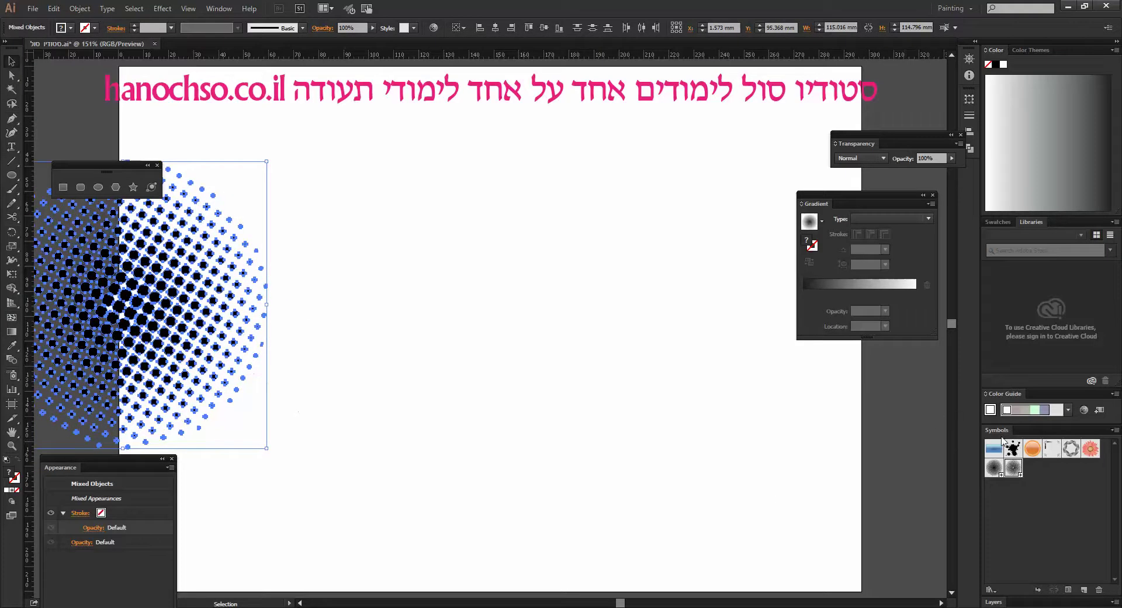
# Save the halftone artwork as a new symbol, New Symbol 2
pyautogui.moveTo(133, 286); pyautogui.dragTo(1002, 521)
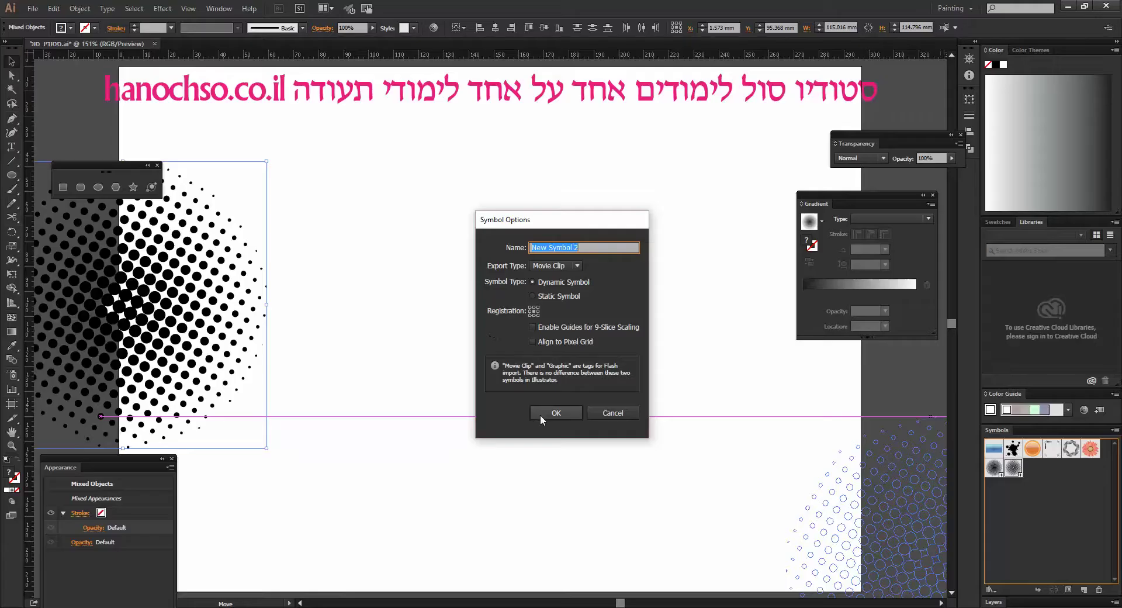
pyautogui.click(540, 414)
pyautogui.click(98, 187)
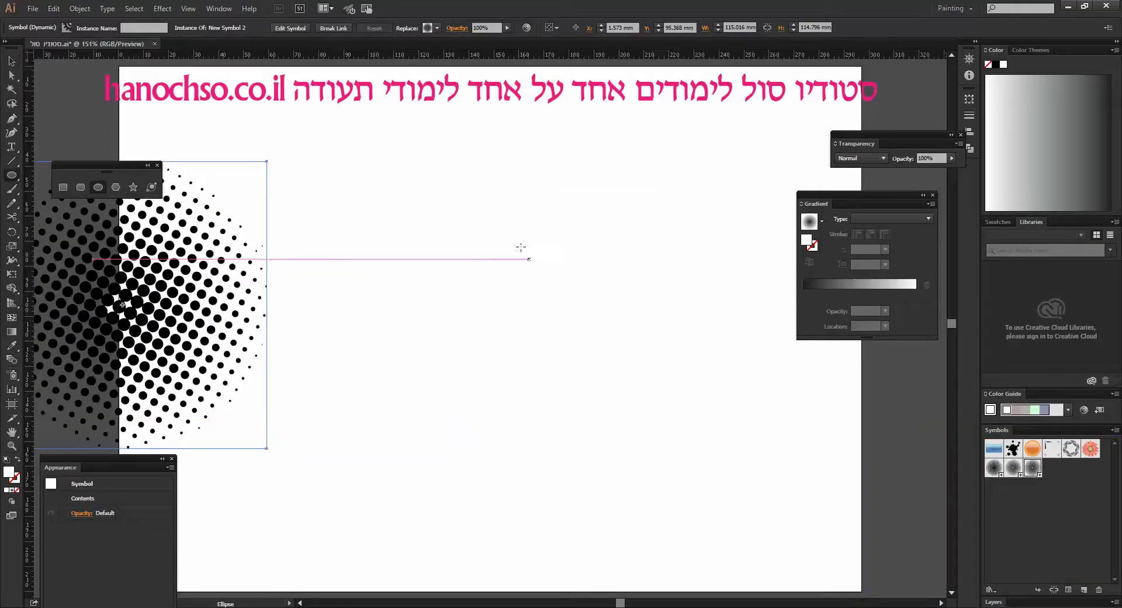
# Draw a large circle and delete its left anchor to leave a half-circle
pyautogui.moveTo(473, 169); pyautogui.dragTo(776, 482)
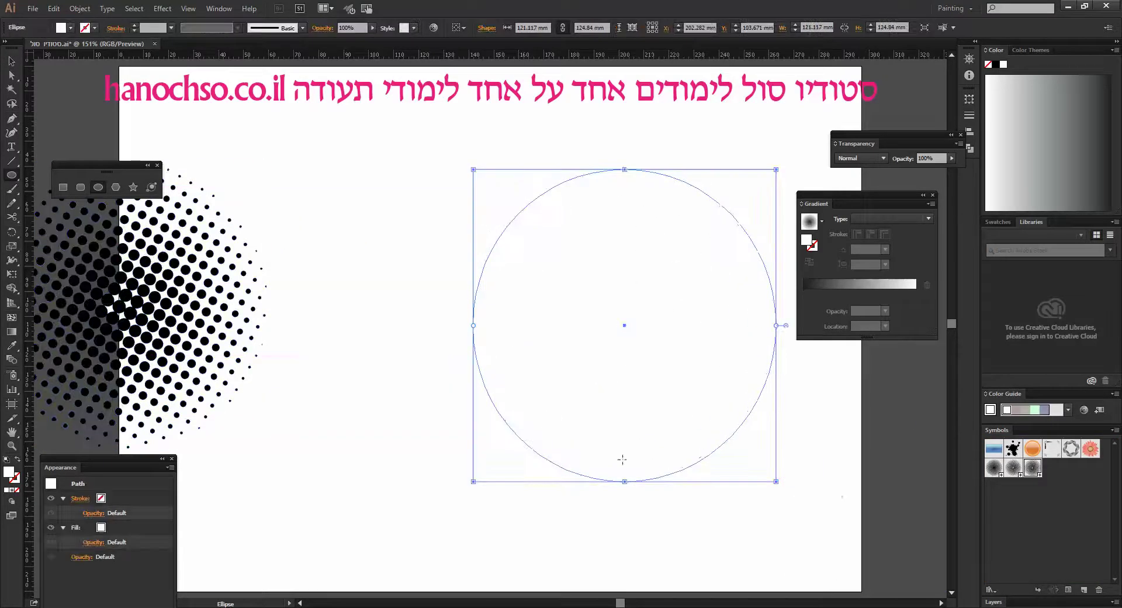
pyautogui.press('a')
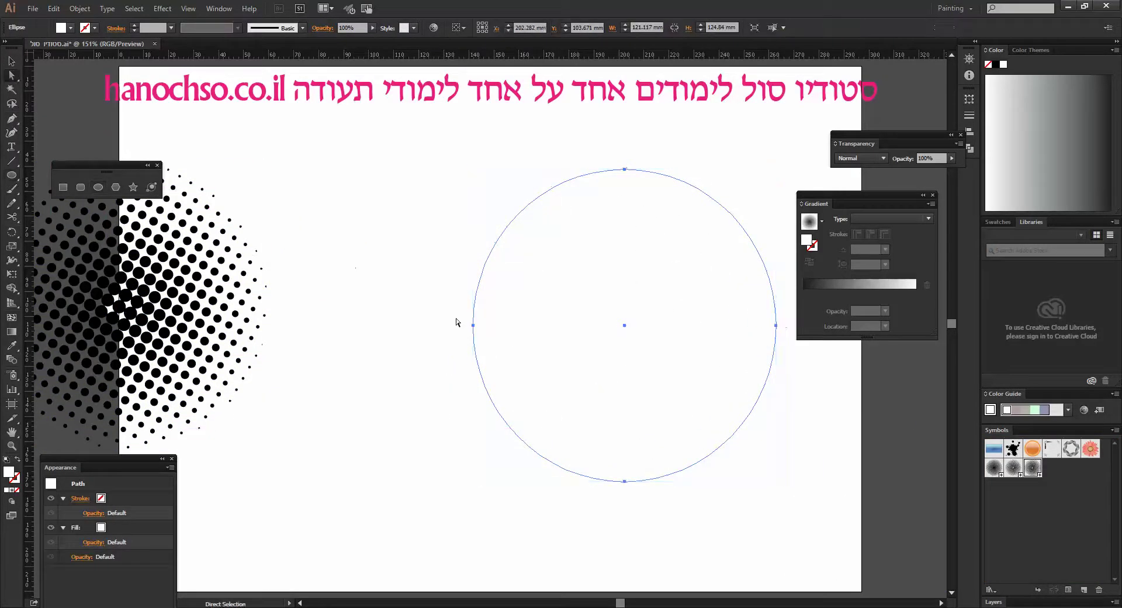
pyautogui.moveTo(435, 294); pyautogui.dragTo(510, 361)
pyautogui.press('Delete')
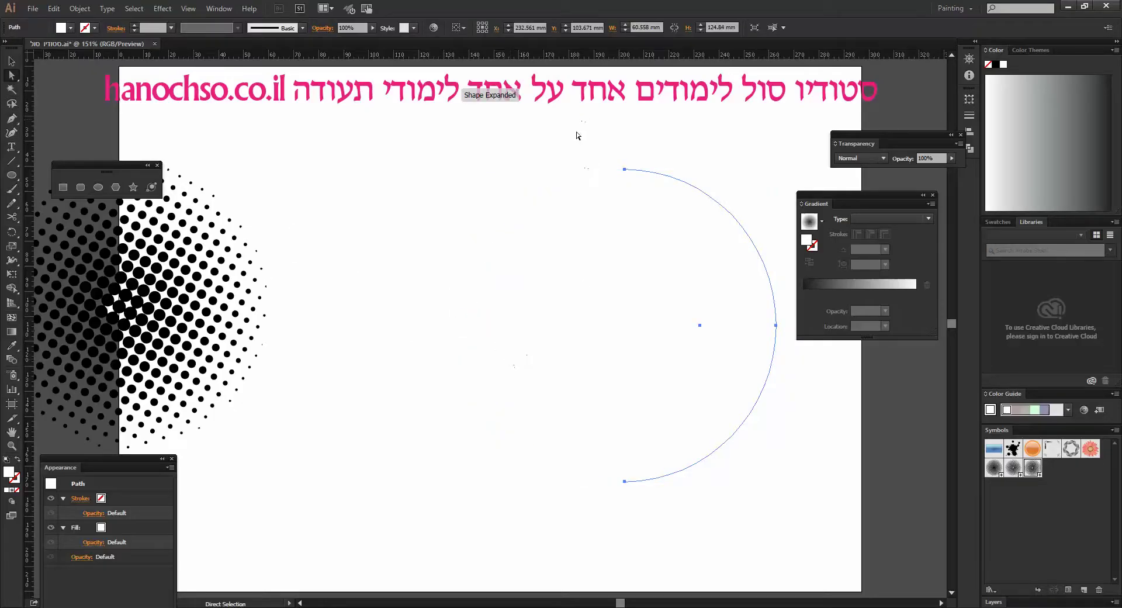
# Join the half-circle's open endpoints and move it toward the artboard centre
pyautogui.moveTo(578, 140)
pyautogui.mouseDown()
pyautogui.moveTo(620, 506)
pyautogui.moveTo(645, 529)
pyautogui.mouseUp()
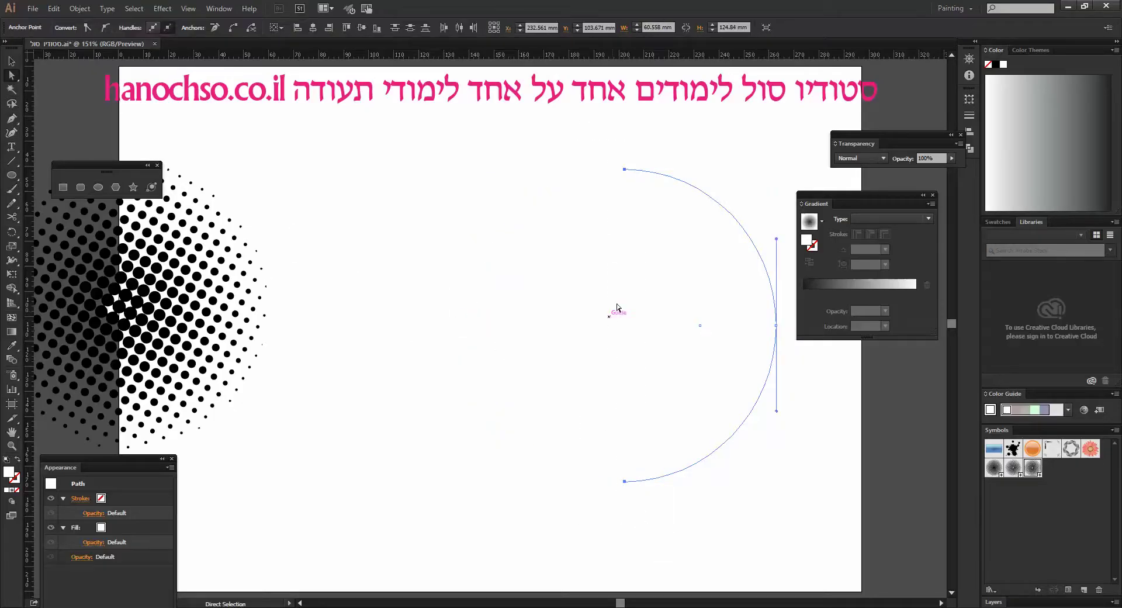
pyautogui.rightClick(624, 283)
pyautogui.click(650, 362)
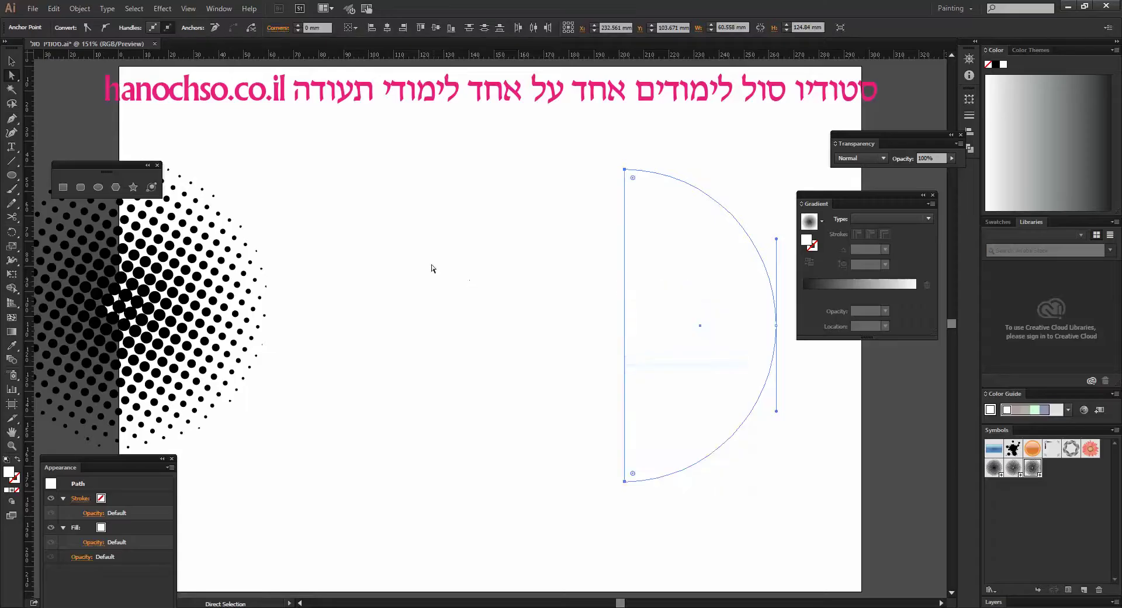
pyautogui.moveTo(713, 331); pyautogui.dragTo(526, 325)
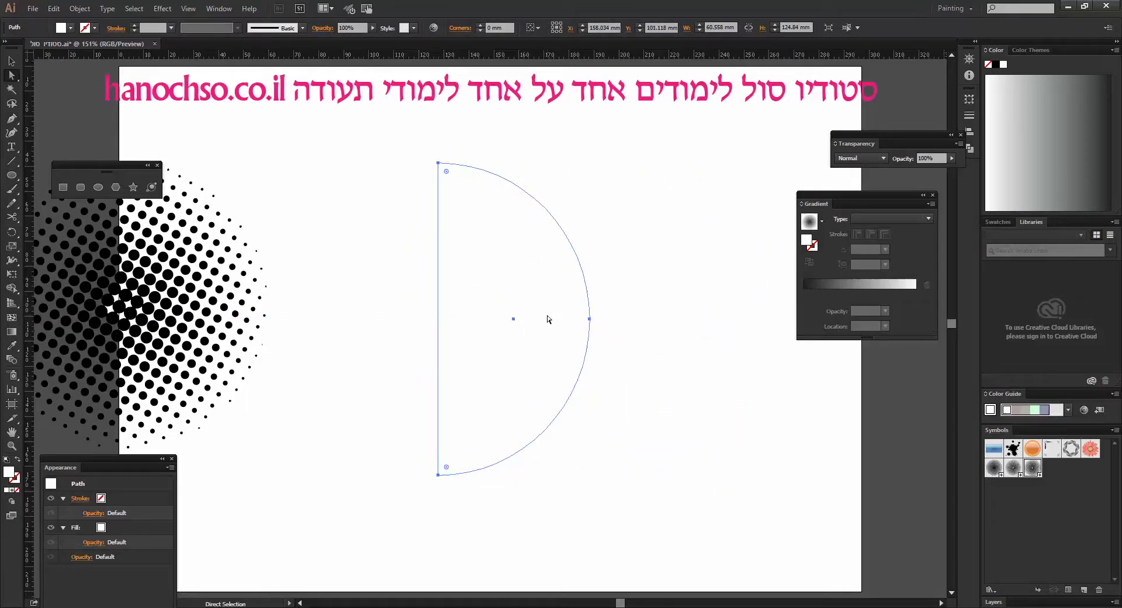
# Preview the half-circle revolved into a shaded sphere with 3D Revolve
pyautogui.click(163, 10)
pyautogui.moveTo(174, 76)
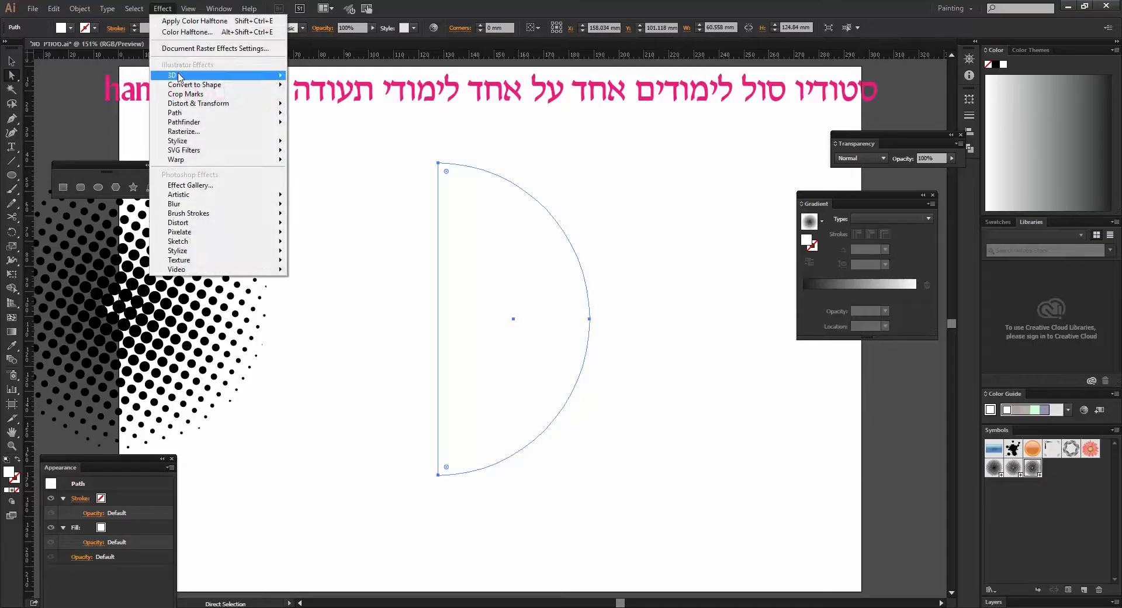
pyautogui.click(79, 90)
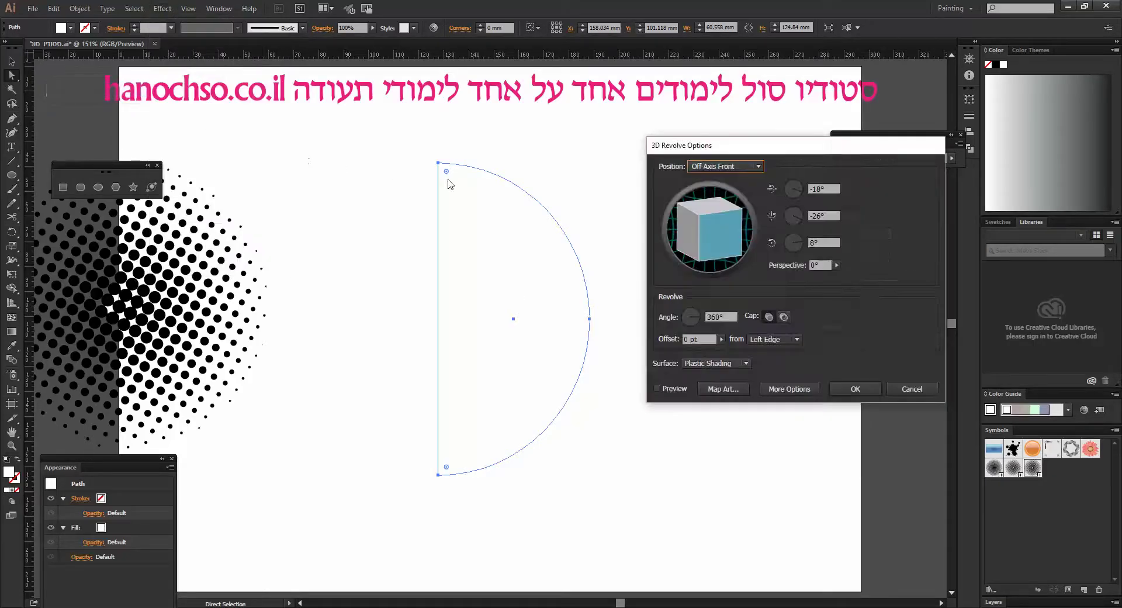
pyautogui.click(657, 388)
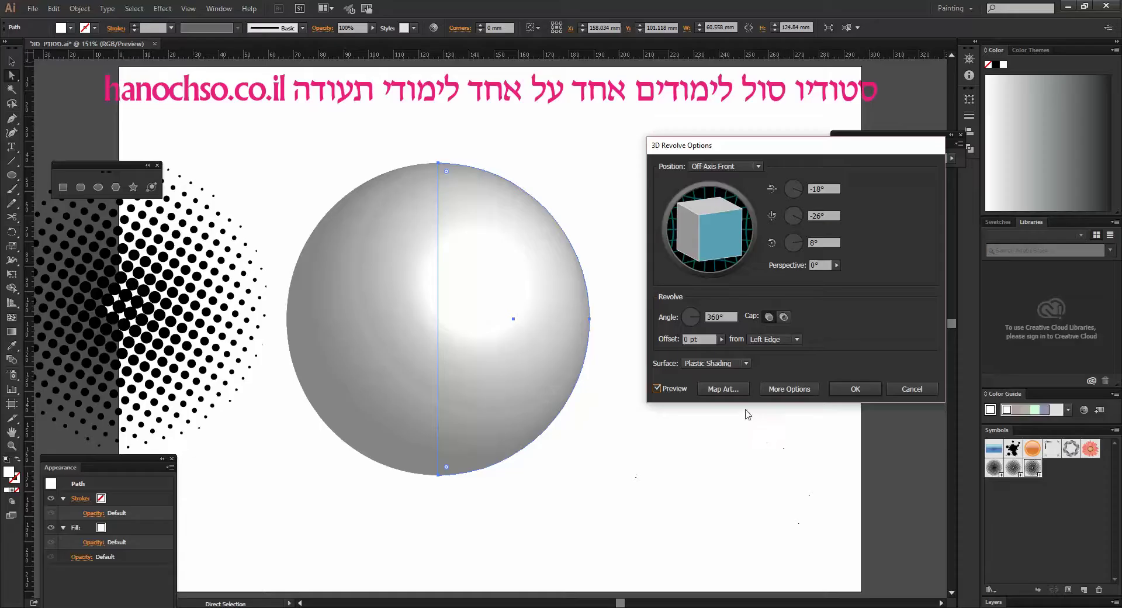
# Choose New Symbol 2 as the Map Art symbol for the sphere
pyautogui.click(730, 392)
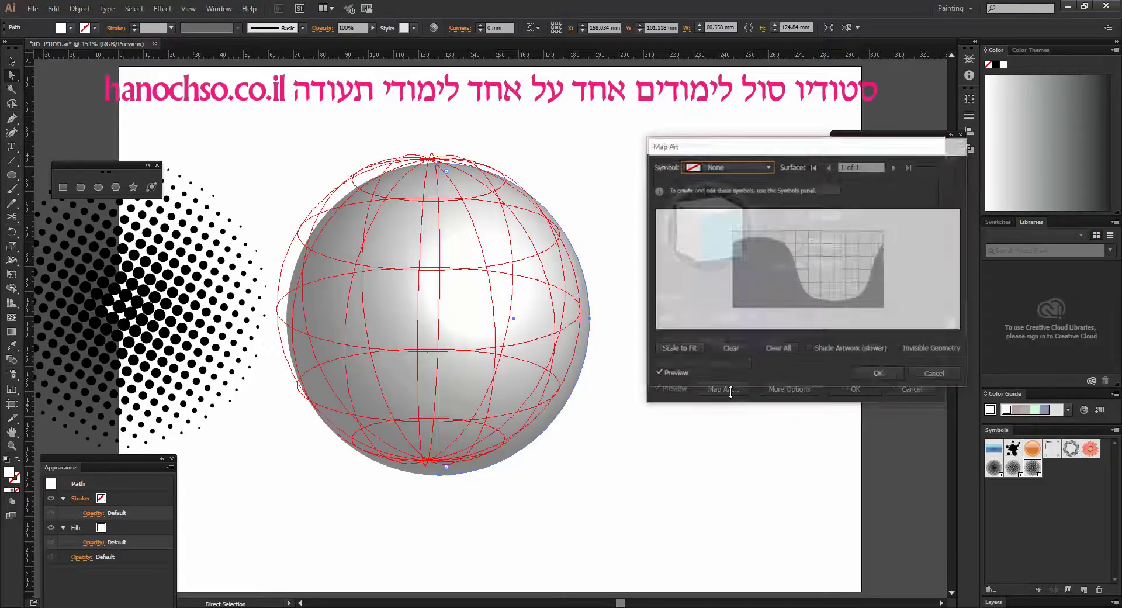
pyautogui.click(769, 166)
pyautogui.click(746, 298)
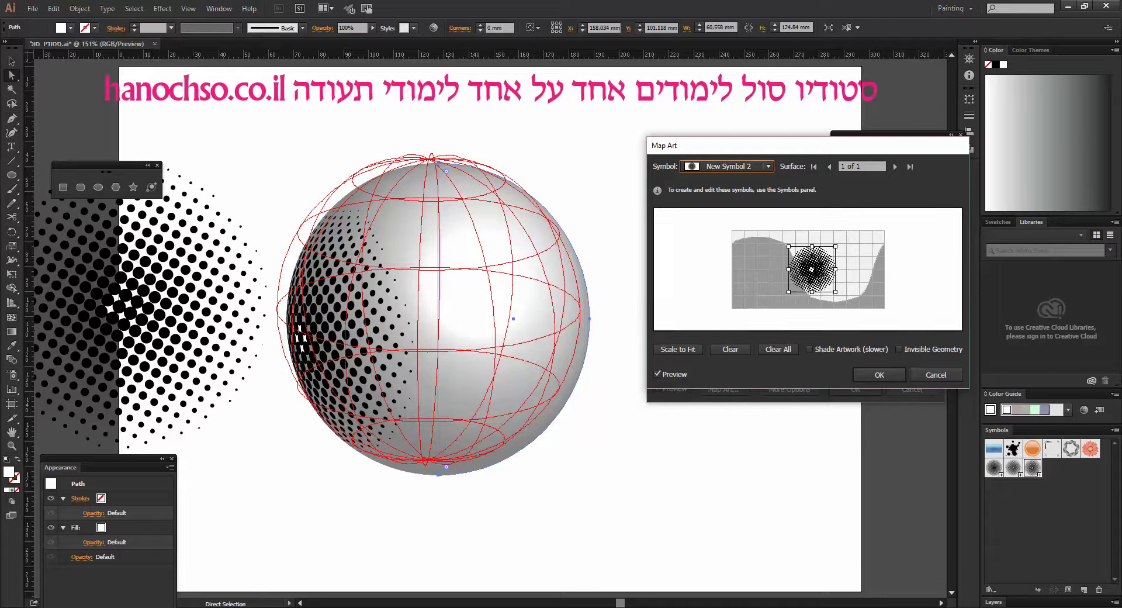
# Resize and position the mapped halftone dots over the sphere's front, then confirm
pyautogui.moveTo(817, 274)
pyautogui.mouseDown()
pyautogui.moveTo(848, 280)
pyautogui.moveTo(901, 224)
pyautogui.mouseUp()
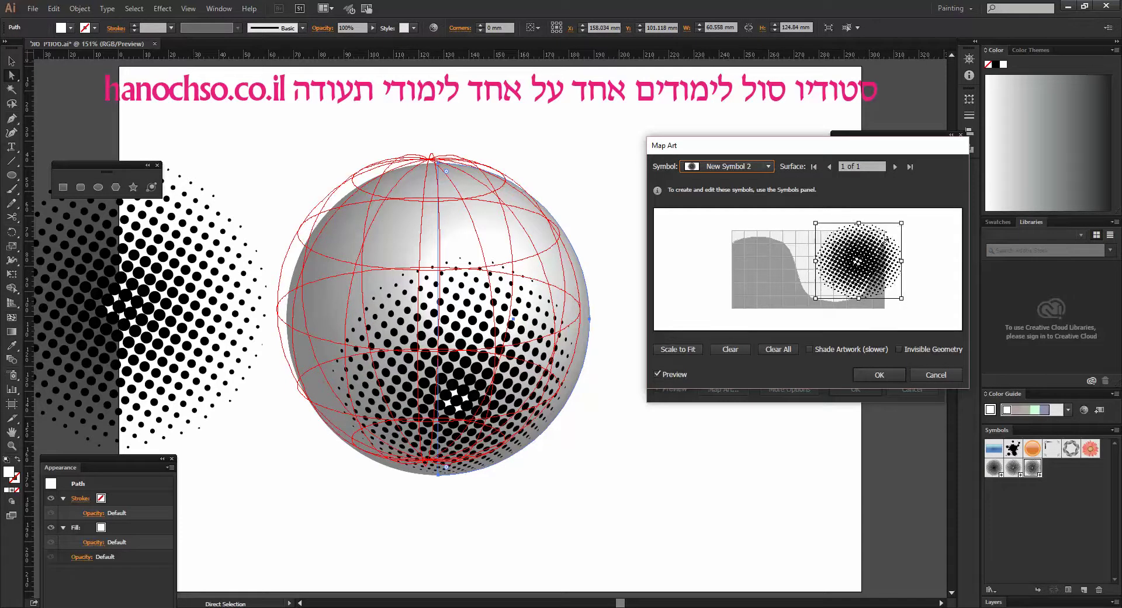
pyautogui.moveTo(817, 299); pyautogui.dragTo(790, 315)
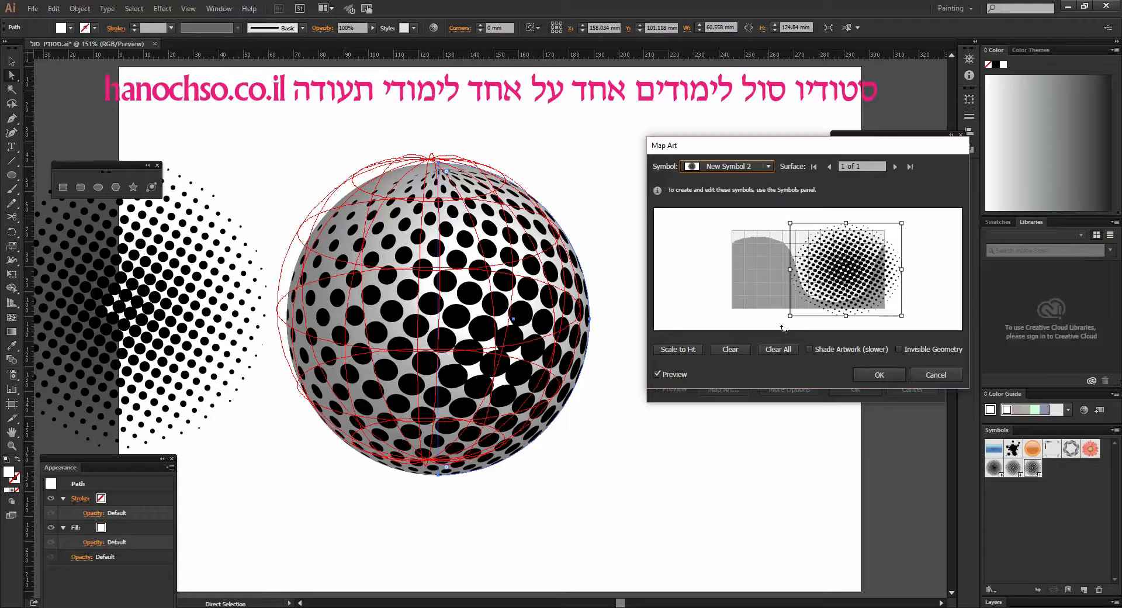
pyautogui.moveTo(790, 316); pyautogui.dragTo(813, 304)
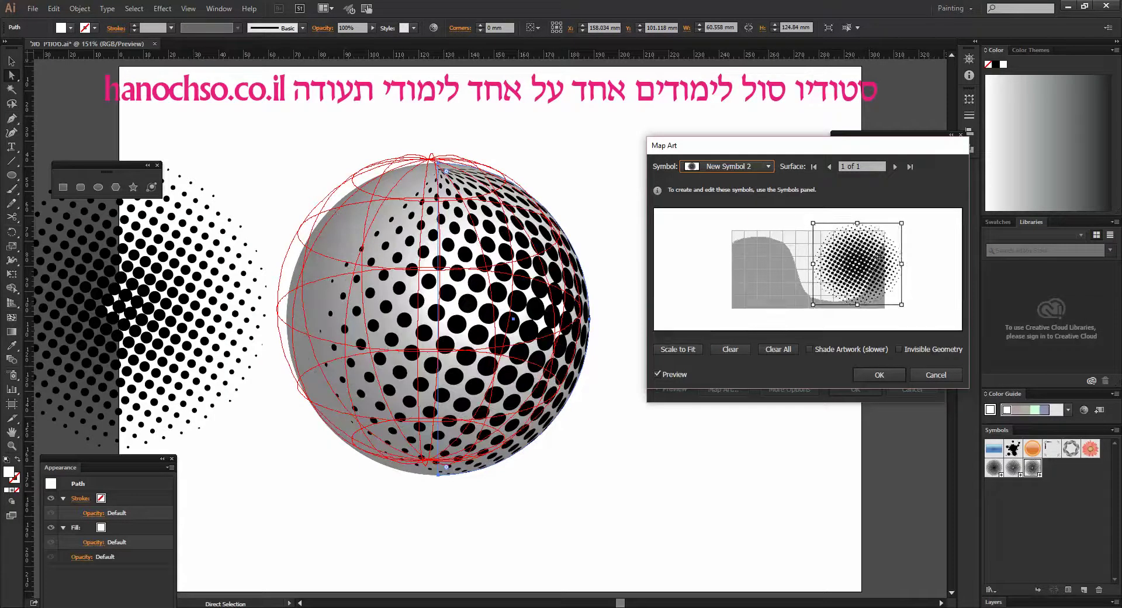
pyautogui.moveTo(882, 247)
pyautogui.mouseDown()
pyautogui.moveTo(860, 252)
pyautogui.moveTo(881, 254)
pyautogui.moveTo(878, 282)
pyautogui.mouseUp()
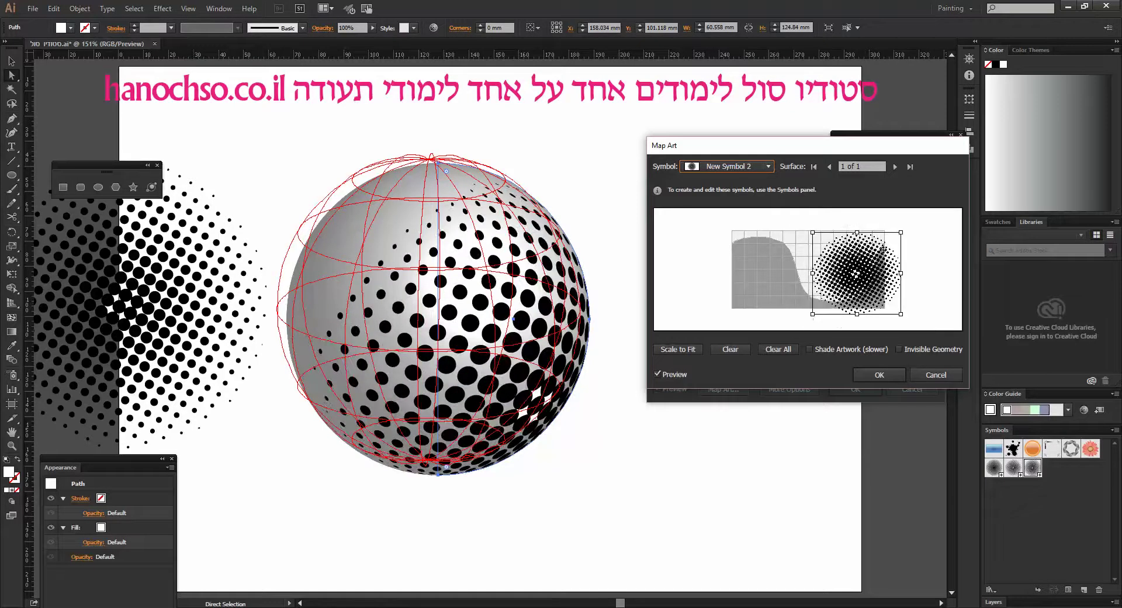
pyautogui.moveTo(866, 246); pyautogui.dragTo(858, 240)
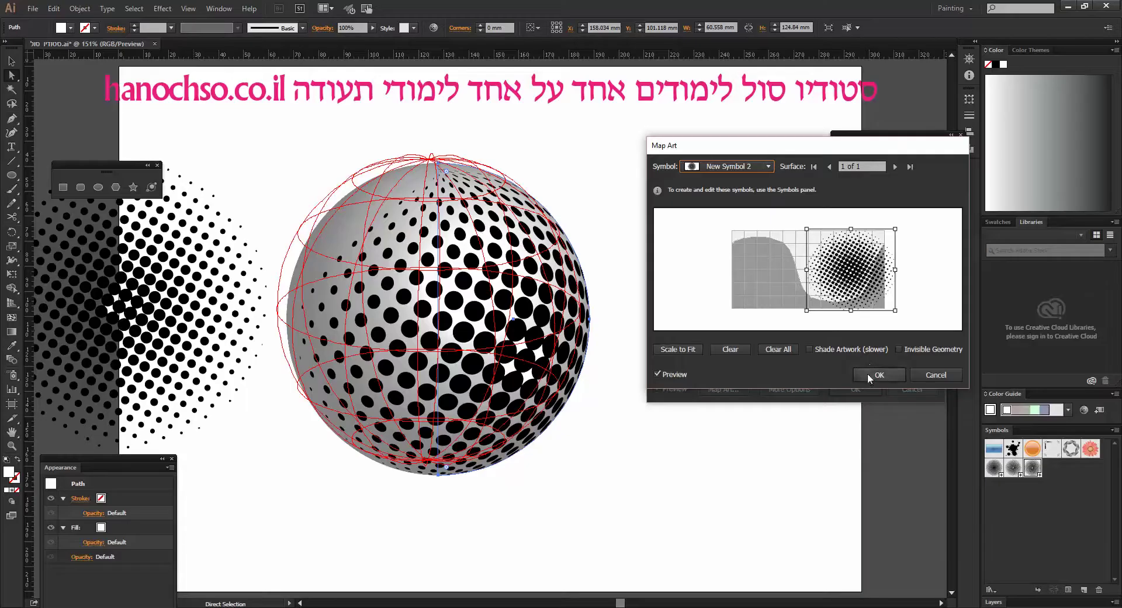
pyautogui.click(867, 374)
# Apply the 3D revolve to the sphere and move the halftone symbol left and down
pyautogui.click(865, 389)
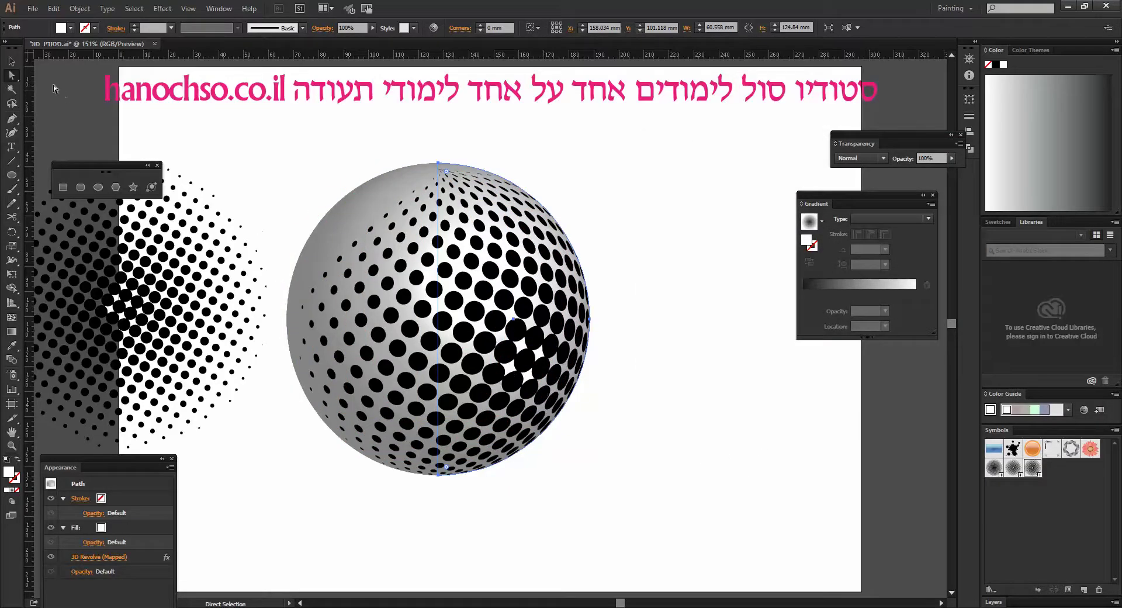
pyautogui.click(11, 61)
pyautogui.click(285, 185)
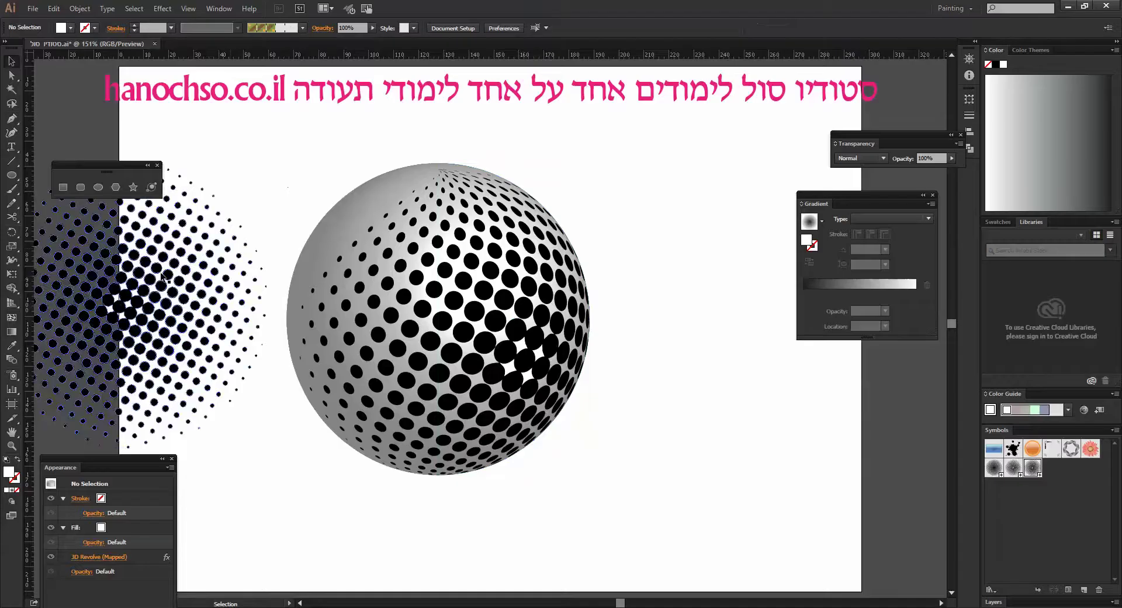
pyautogui.click(167, 277)
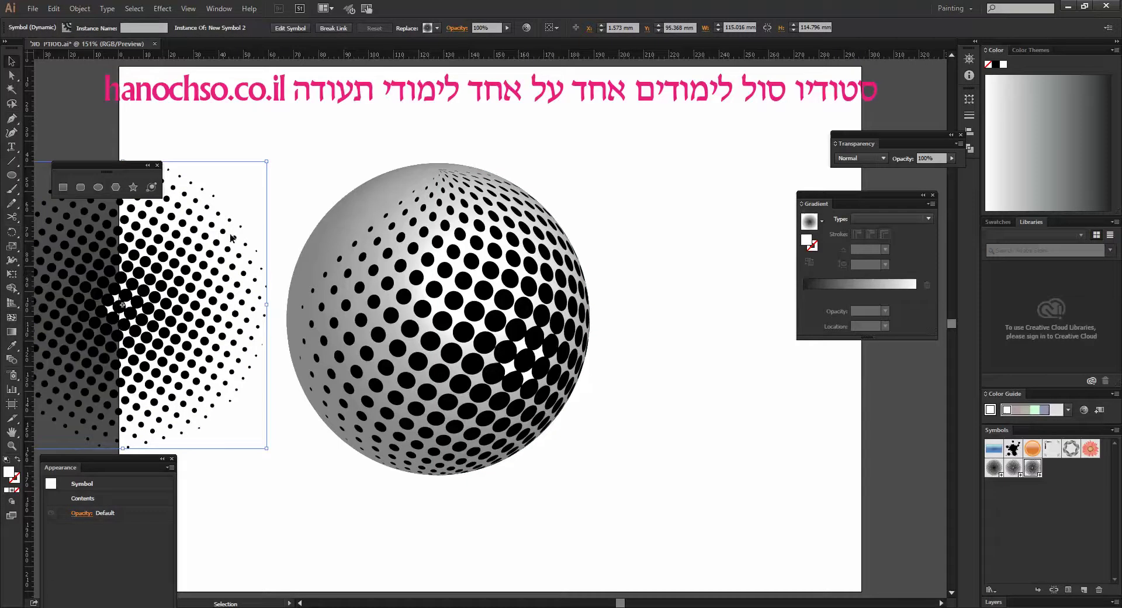
pyautogui.moveTo(241, 277); pyautogui.dragTo(115, 347)
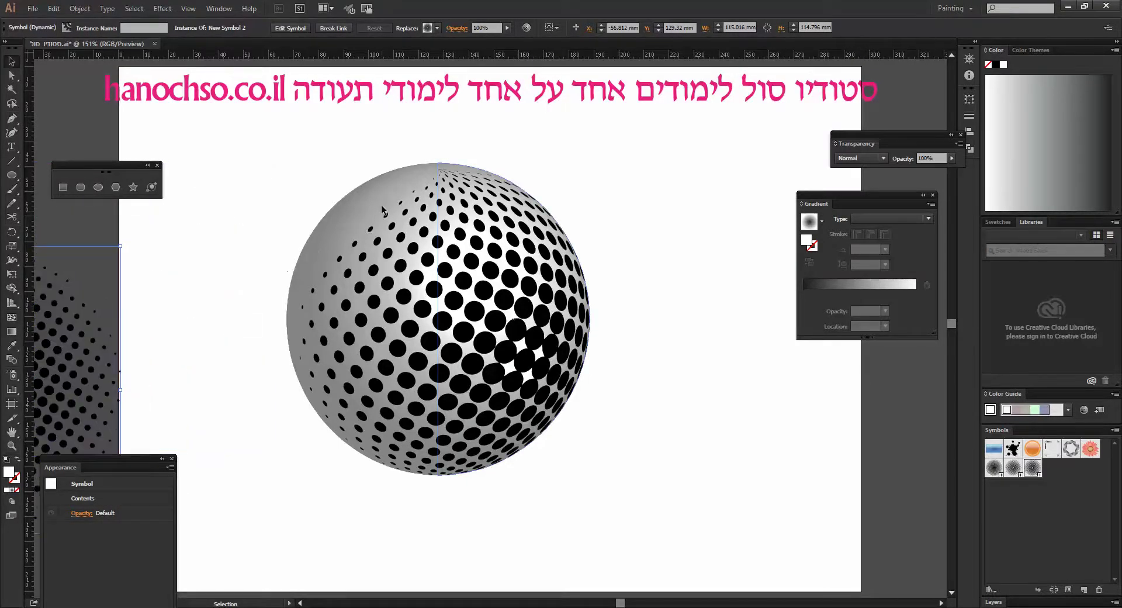
# Expand the 3D sphere's appearance into editable artwork and ungroup it twice
pyautogui.click(522, 304)
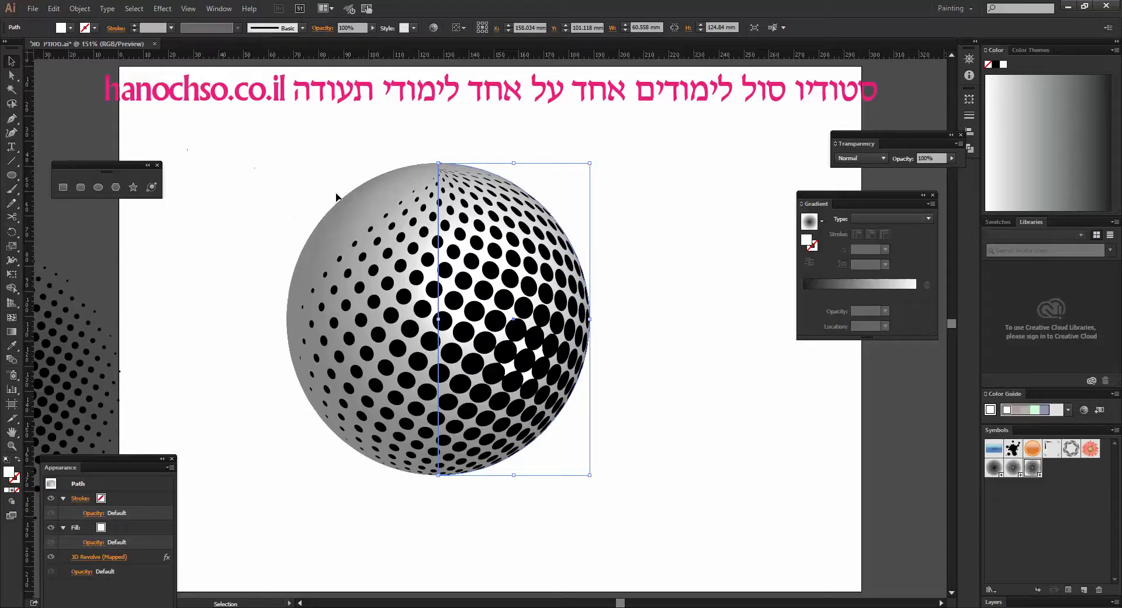
pyautogui.click(79, 8)
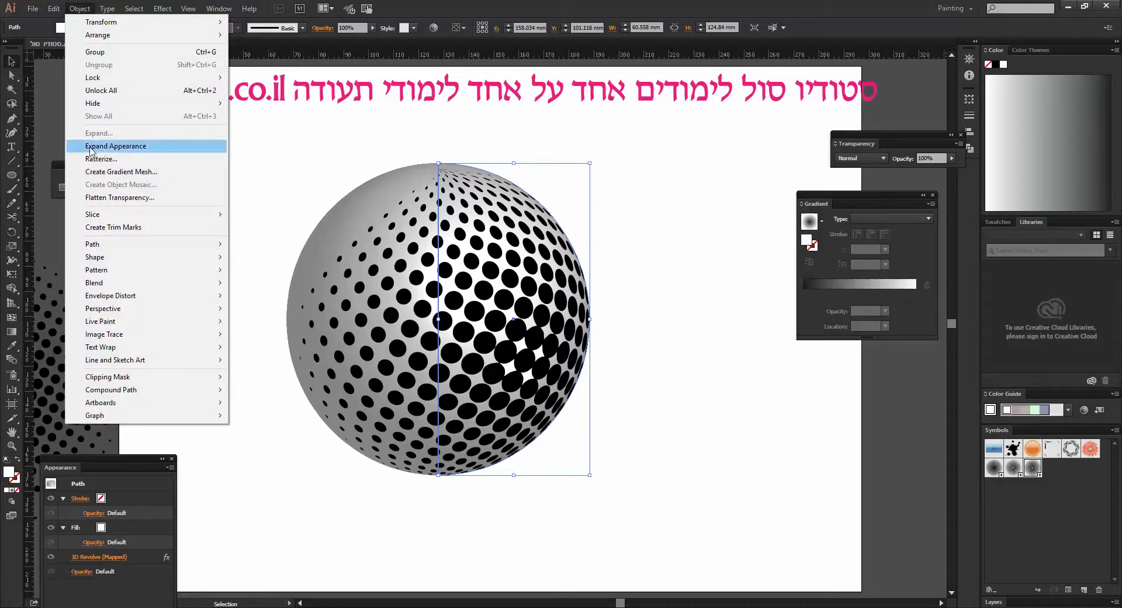
pyautogui.click(93, 146)
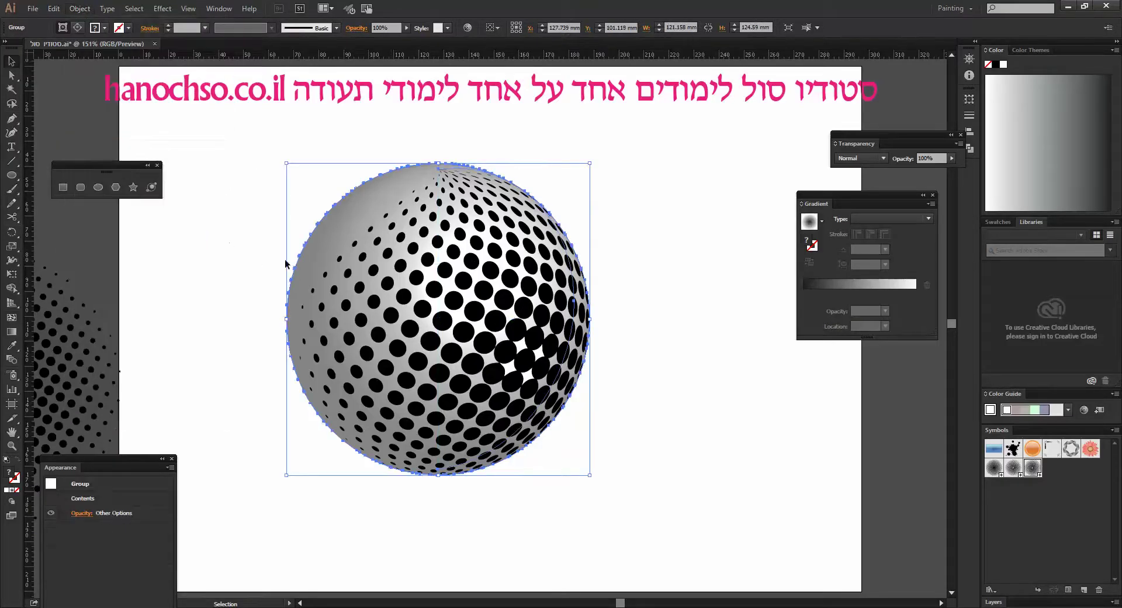
pyautogui.rightClick(389, 247)
pyautogui.click(419, 315)
pyautogui.rightClick(387, 248)
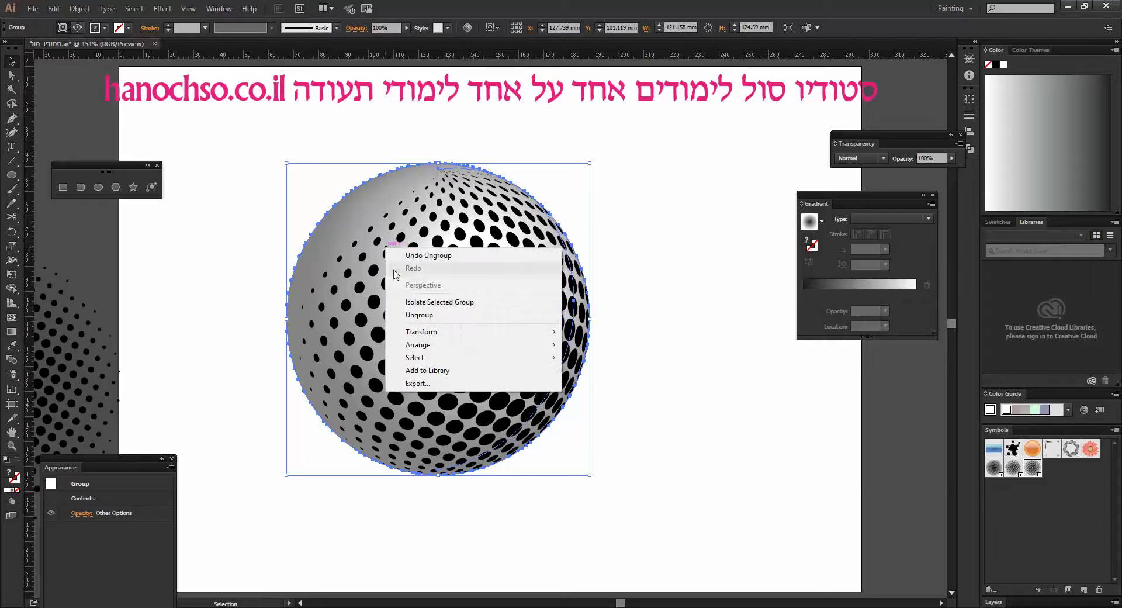
pyautogui.click(419, 315)
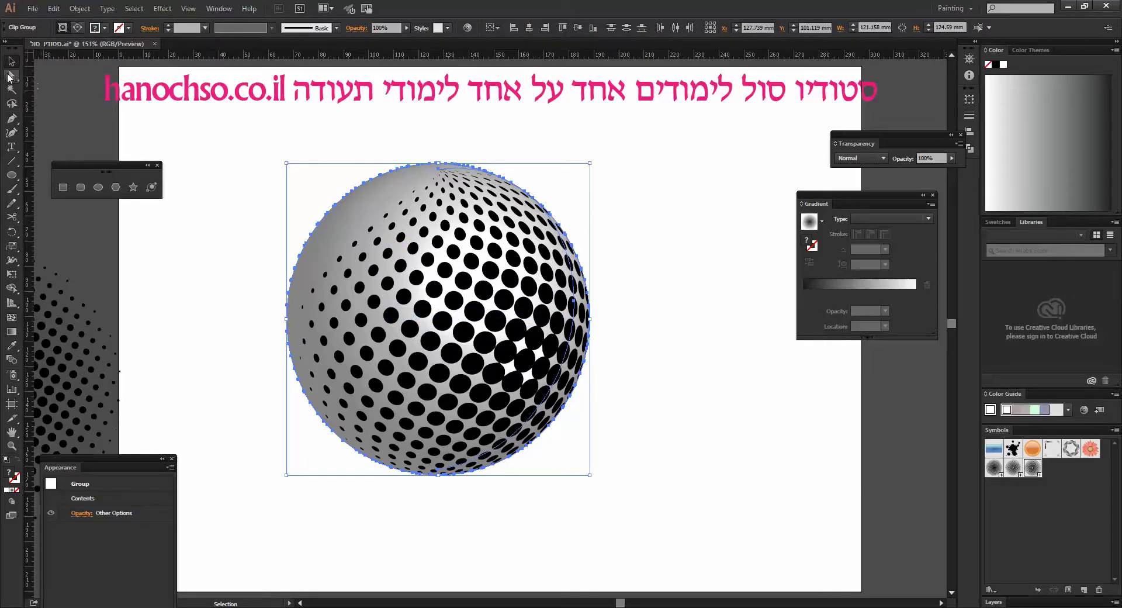
# Direct-select a single sphere path, then switch to the Magic Wand and clear the selection
pyautogui.click(10, 77)
pyautogui.click(352, 216)
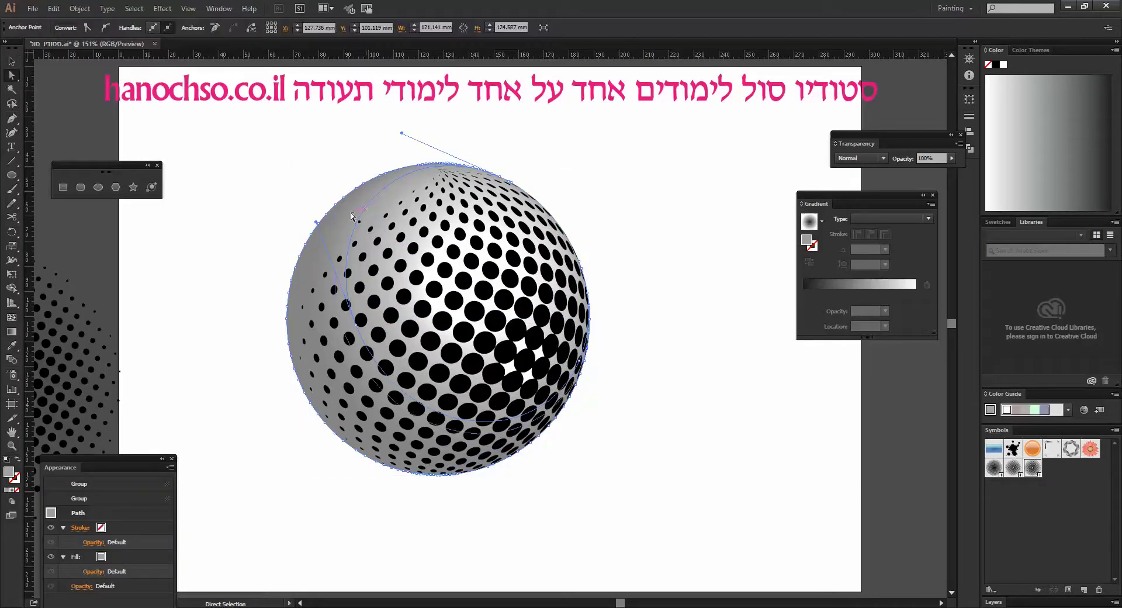
pyautogui.click(11, 89)
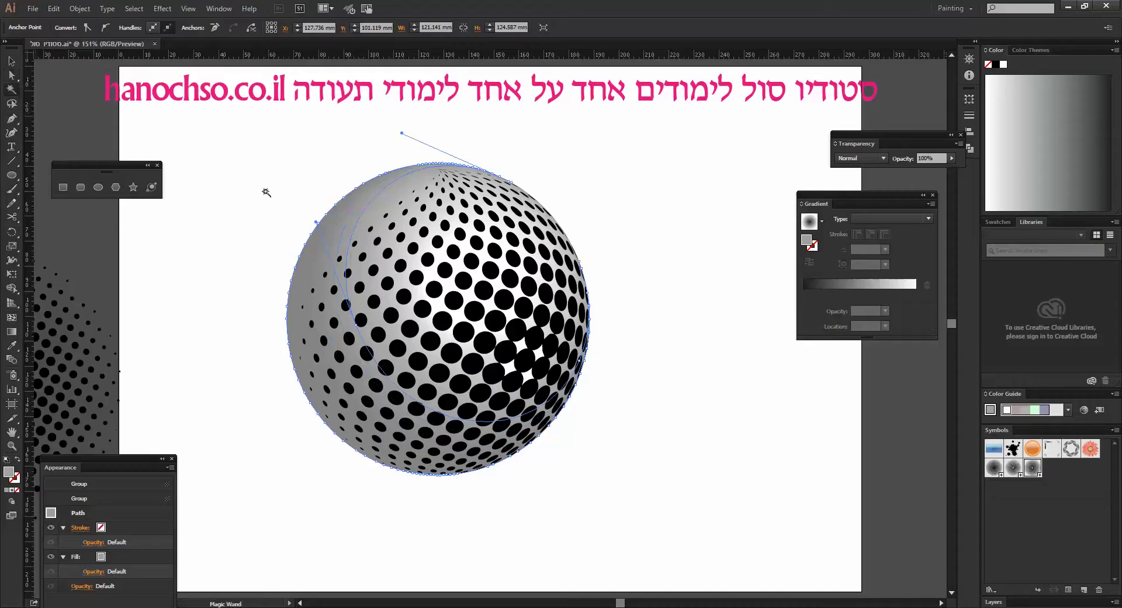
pyautogui.click(265, 187)
# Delete the grey shading and the grey concentric-circle shading from the sphere
pyautogui.click(344, 217)
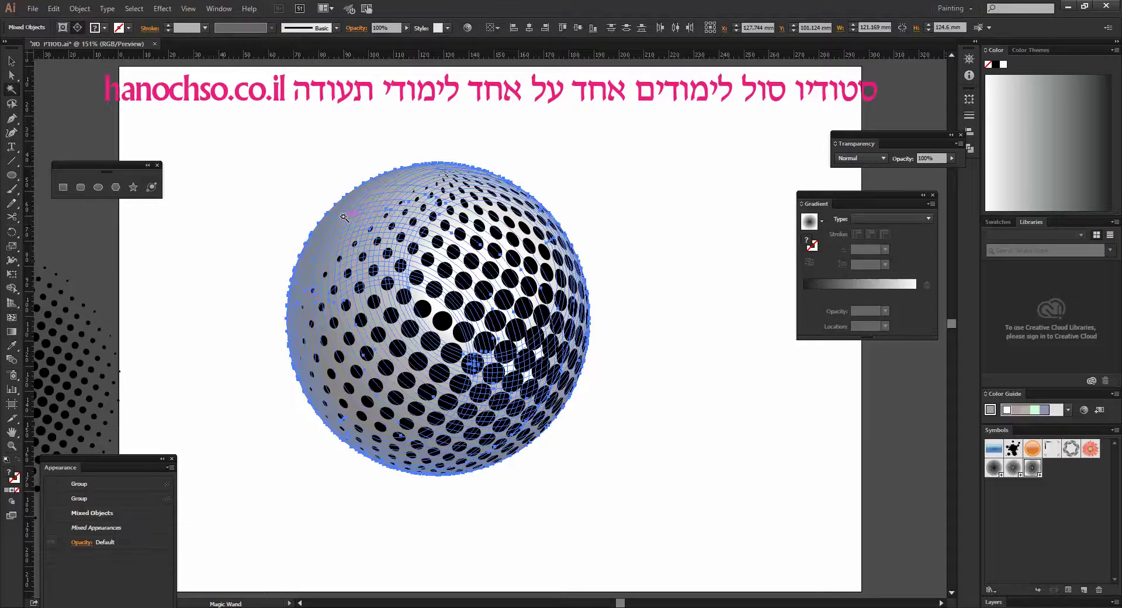
pyautogui.press('Delete')
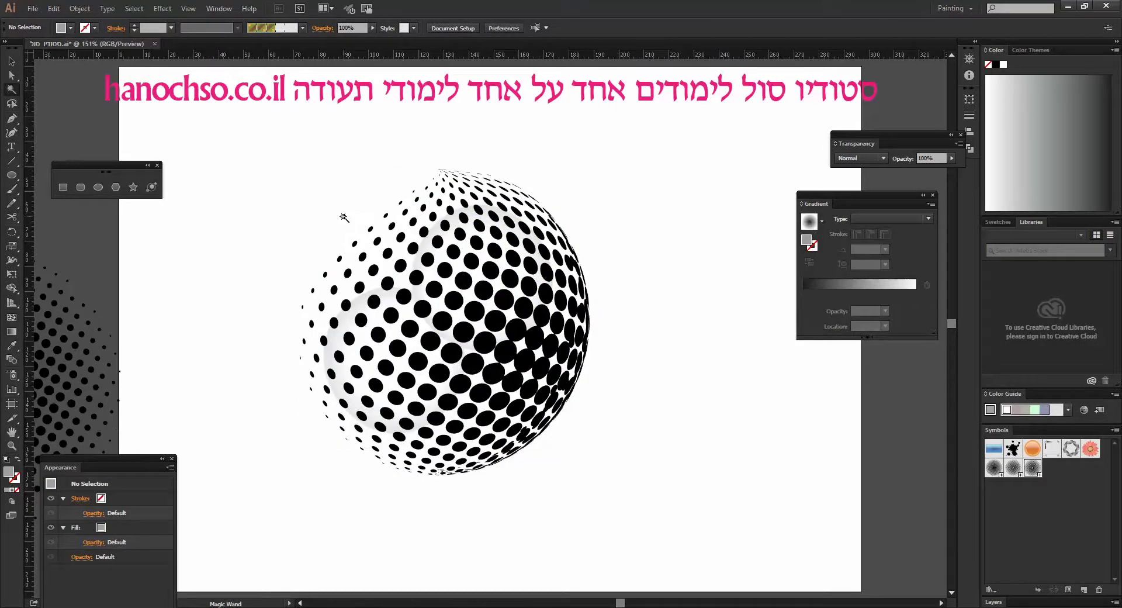
pyautogui.click(436, 271)
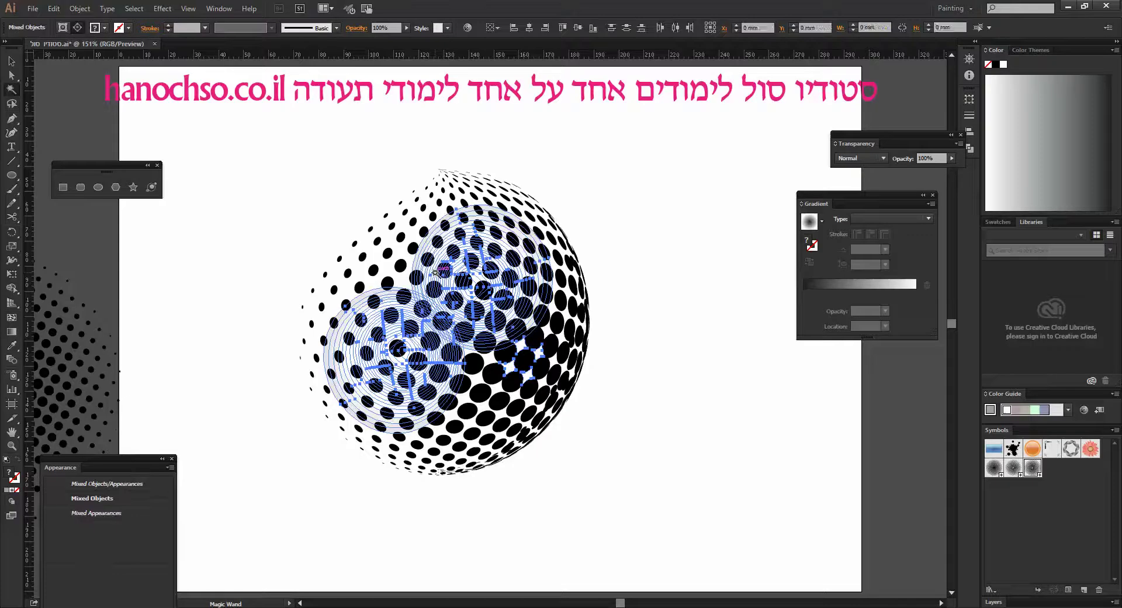
pyautogui.press('Delete')
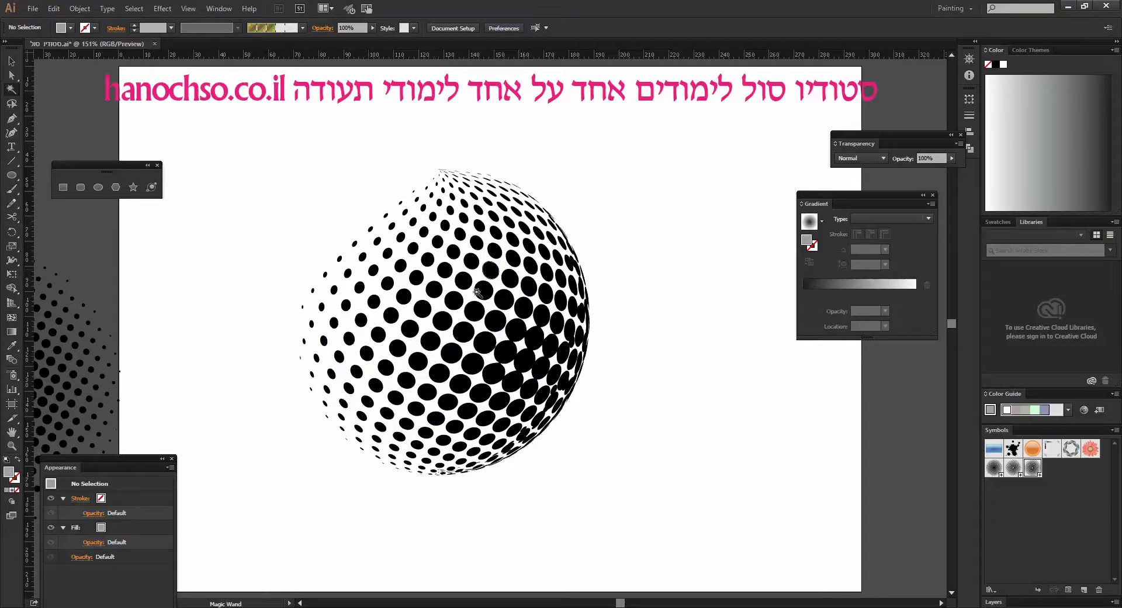
# Restore the accidentally deleted black dots, then select the whole sphere group and press Ctrl+7
pyautogui.click(431, 378)
pyautogui.press('Delete')
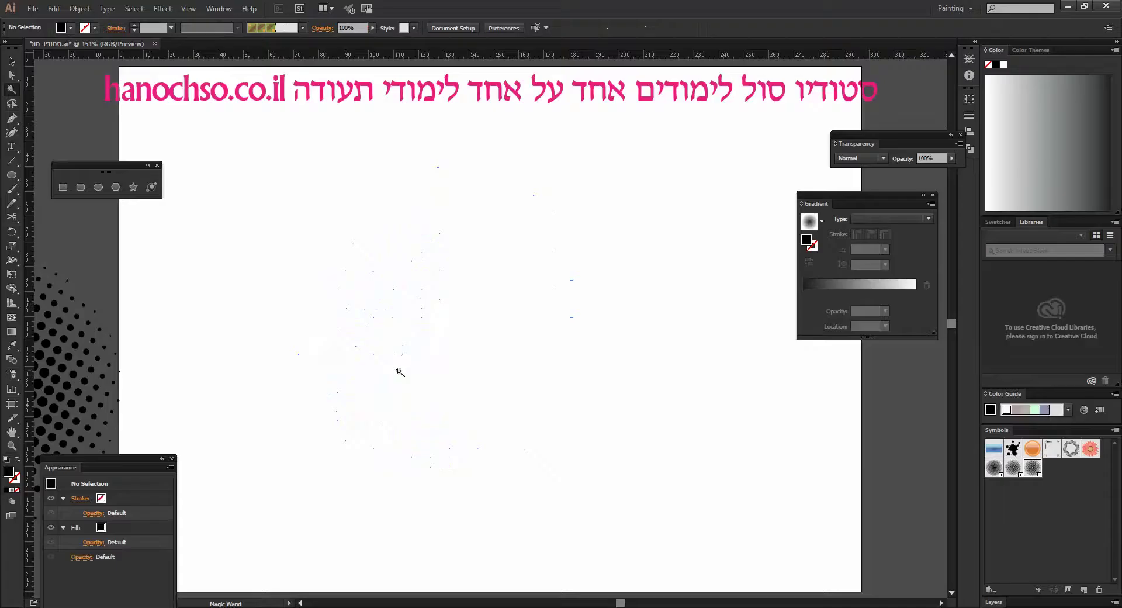
pyautogui.press('a')
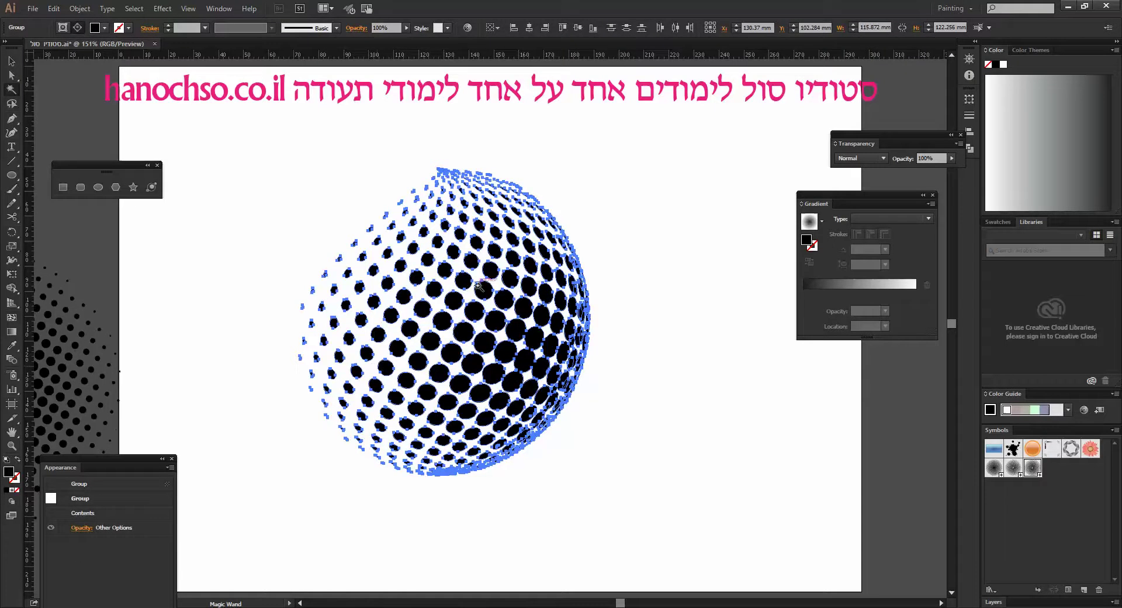
pyautogui.click(11, 61)
pyautogui.moveTo(251, 150); pyautogui.dragTo(638, 506)
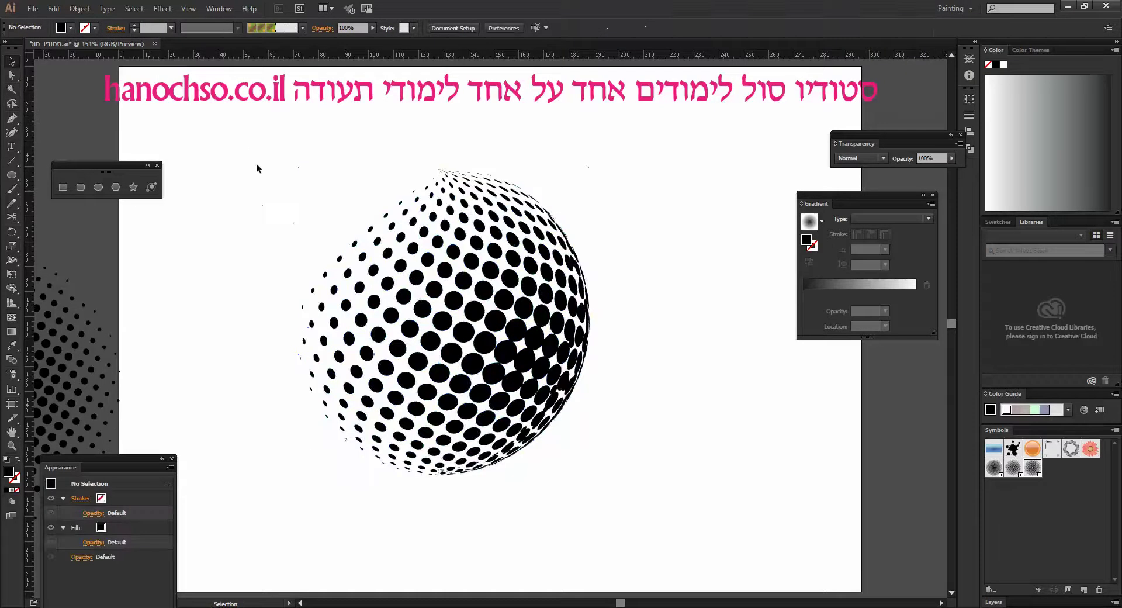
pyautogui.hotkey('ctrl', '7')
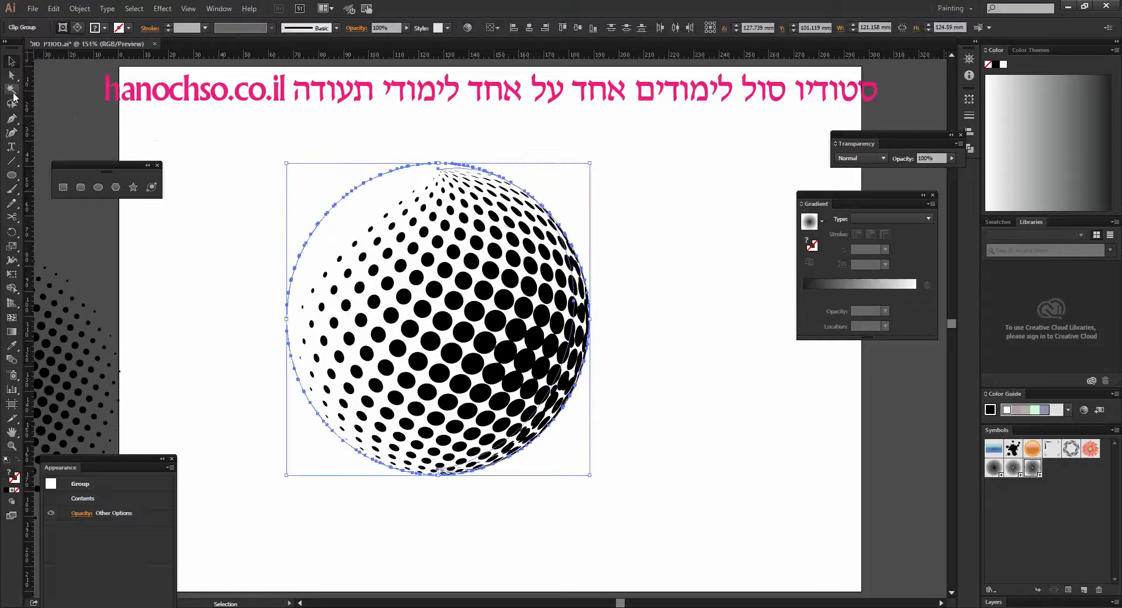
# Select all the black dots with the Magic Wand and fill them red
pyautogui.click(11, 89)
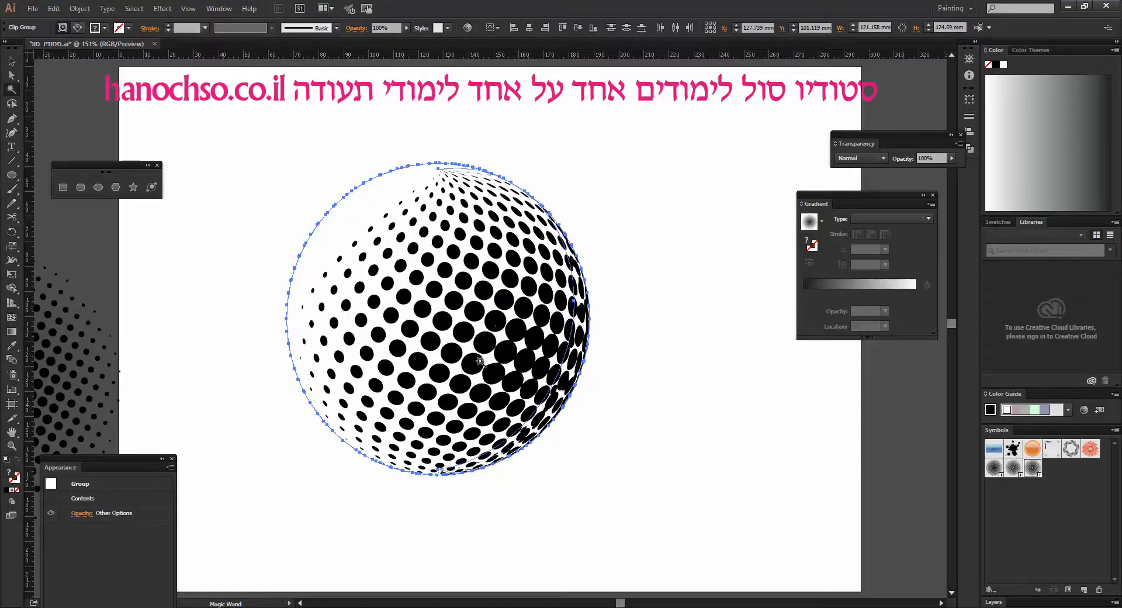
pyautogui.click(484, 362)
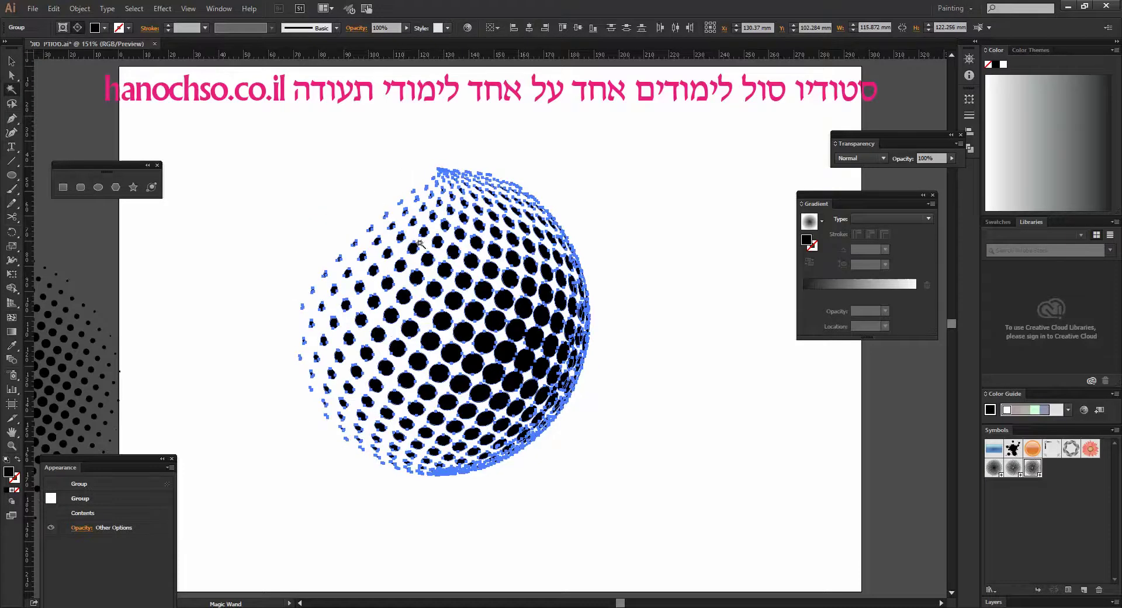
pyautogui.doubleClick(6, 474)
pyautogui.click(534, 246)
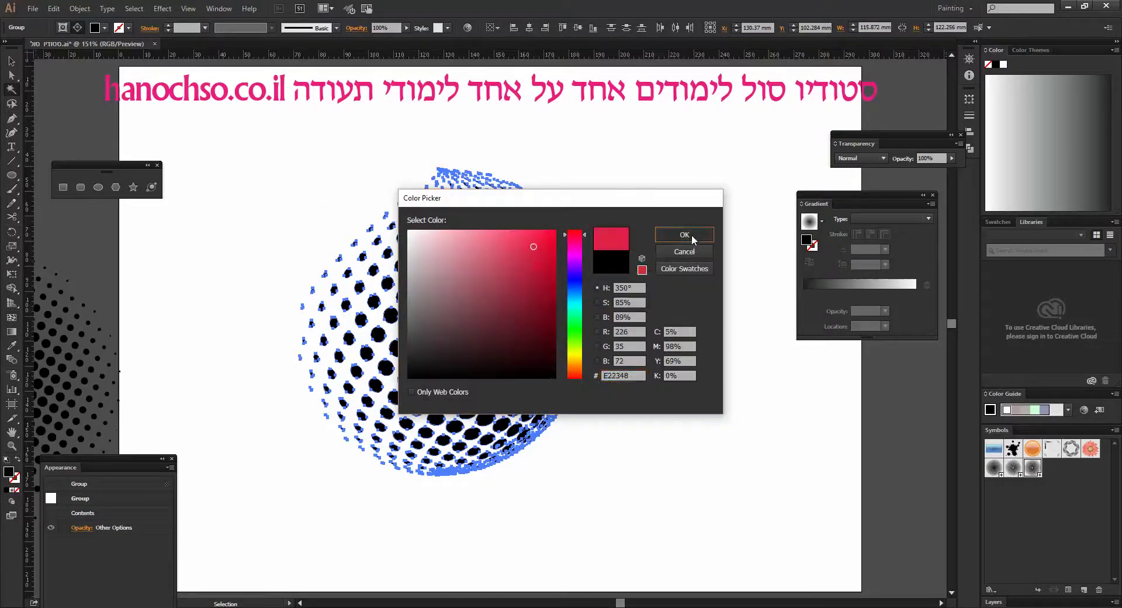
pyautogui.click(680, 234)
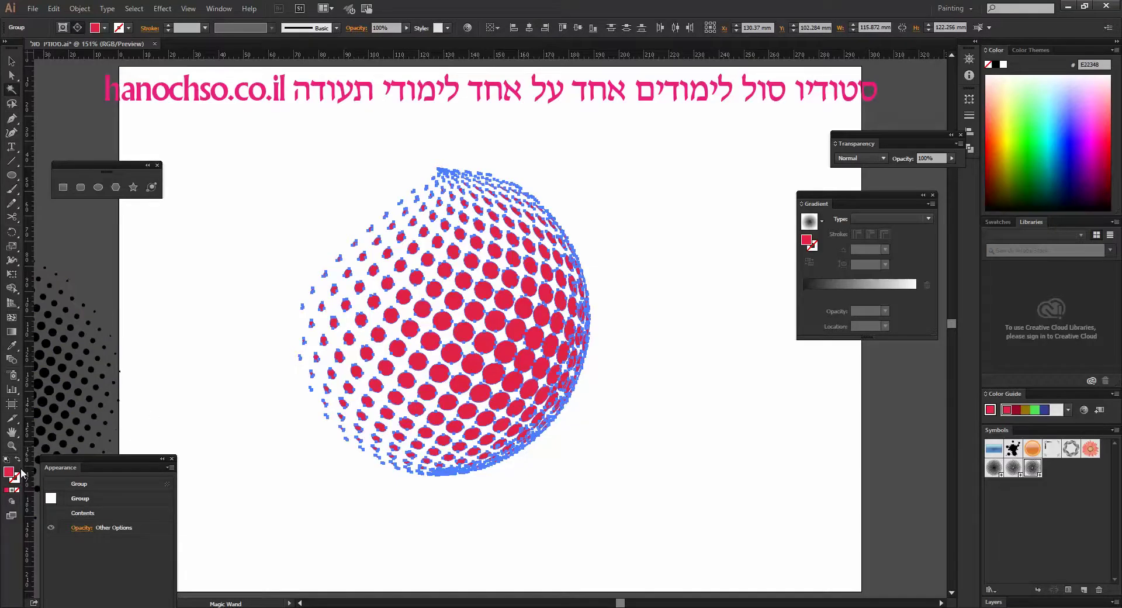
# Change the dots' fill from red to blue 1181CE and deselect to view the result
pyautogui.doubleClick(9, 473)
pyautogui.click(577, 294)
pyautogui.click(545, 258)
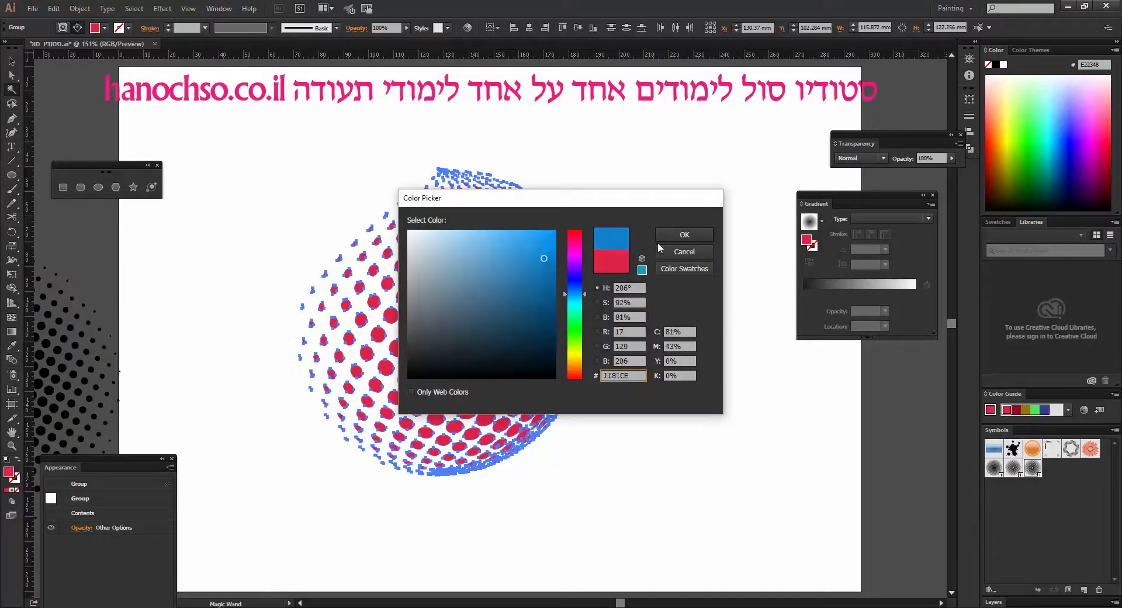
pyautogui.click(681, 234)
pyautogui.click(11, 62)
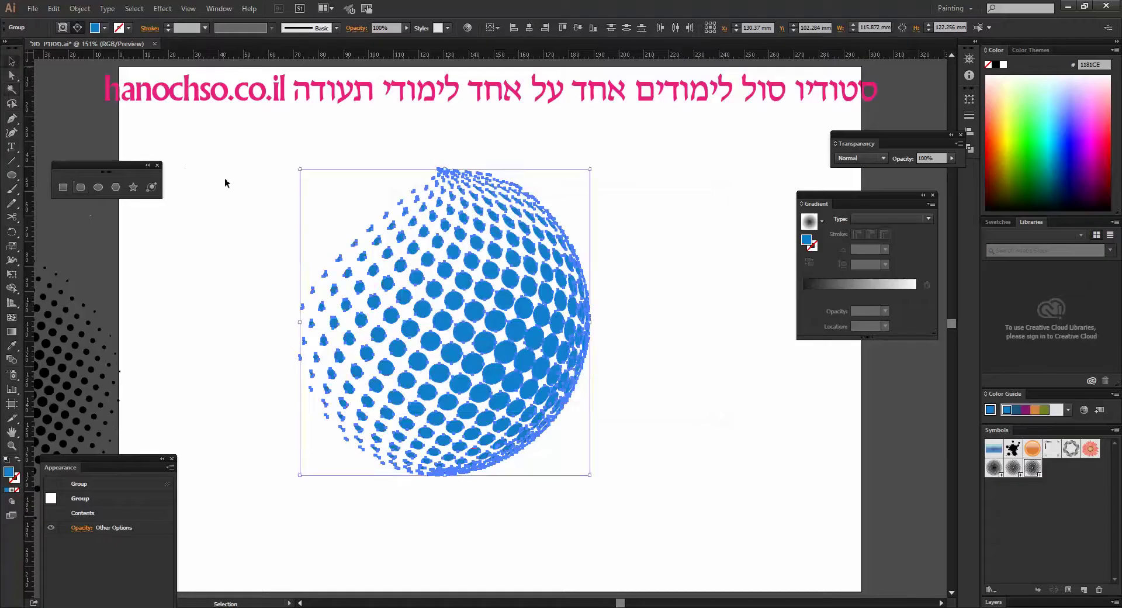
pyautogui.click(330, 543)
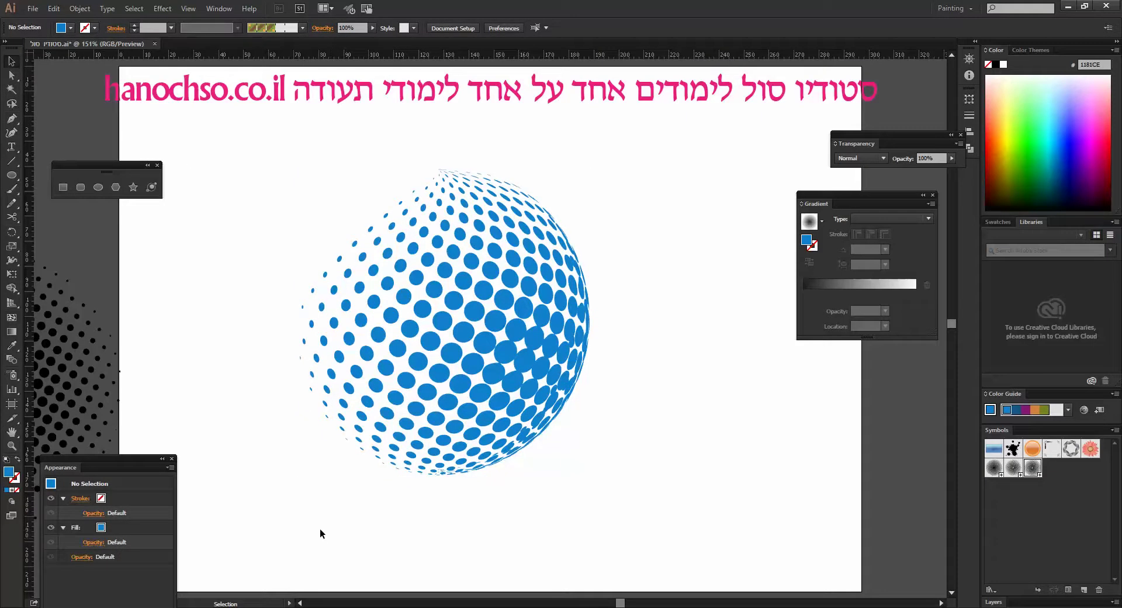